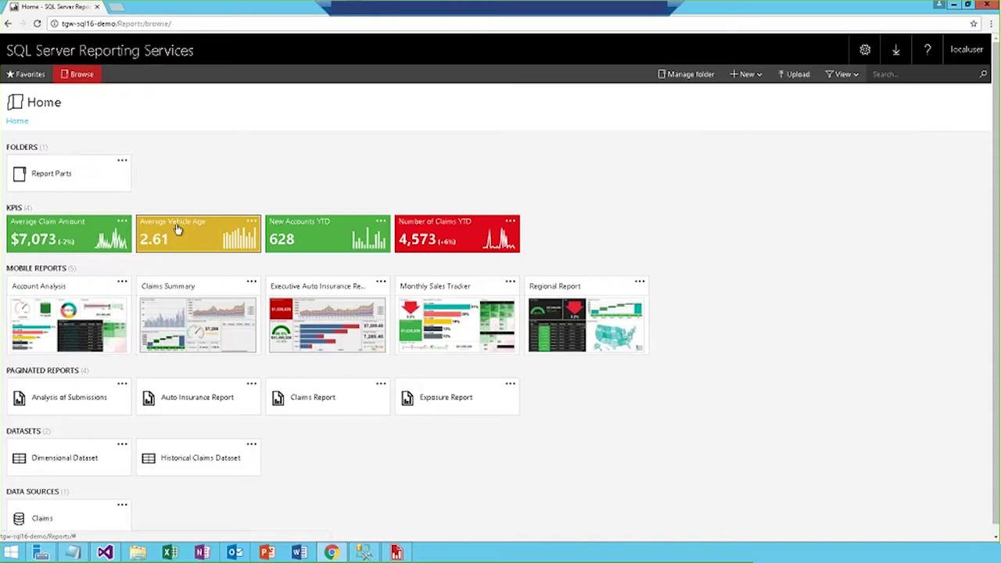
Set the New Accounts YTD KPI's goal manually to 600 and apply it
left_click(383, 222)
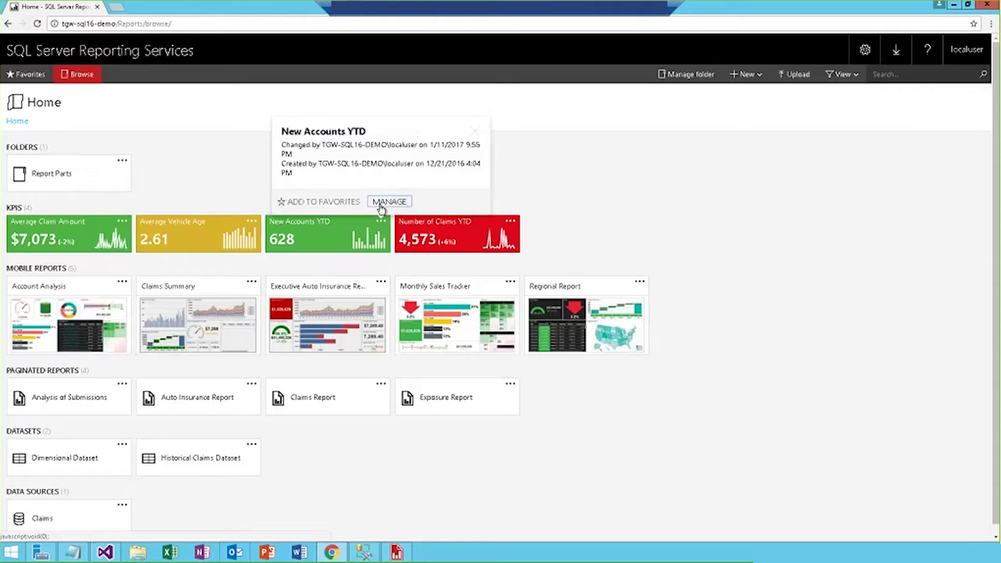
left_click(389, 202)
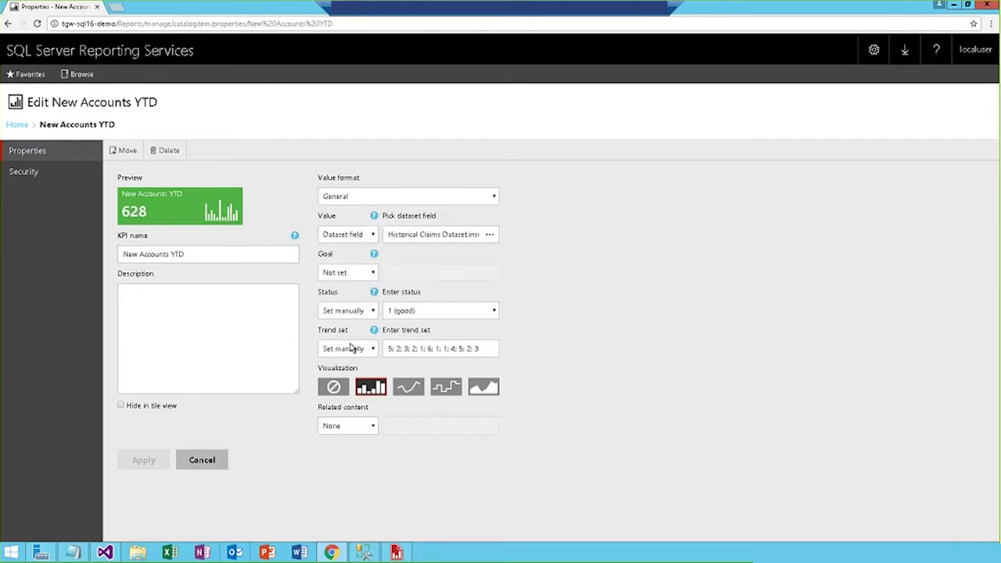
left_click(358, 274)
left_click(344, 307)
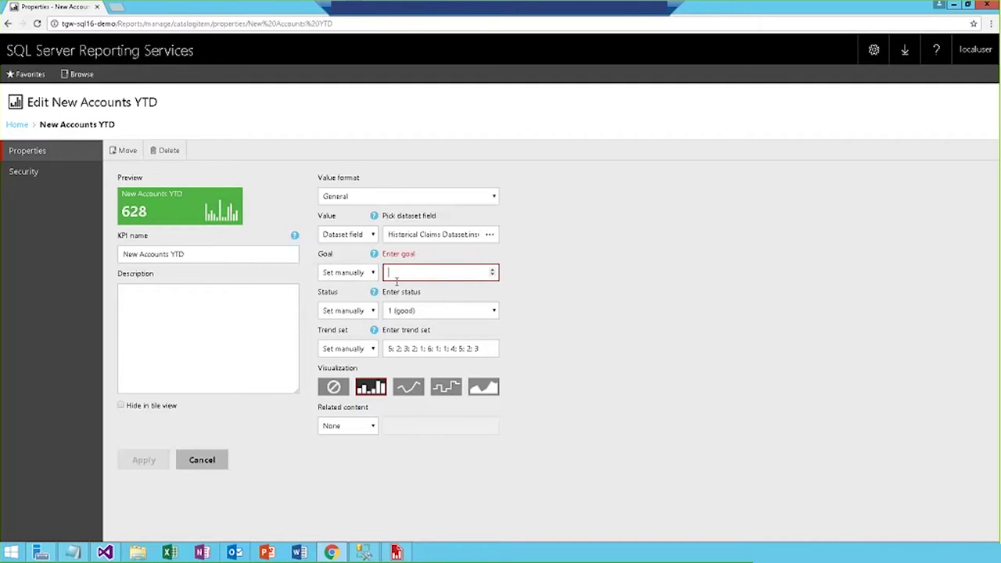
type("600")
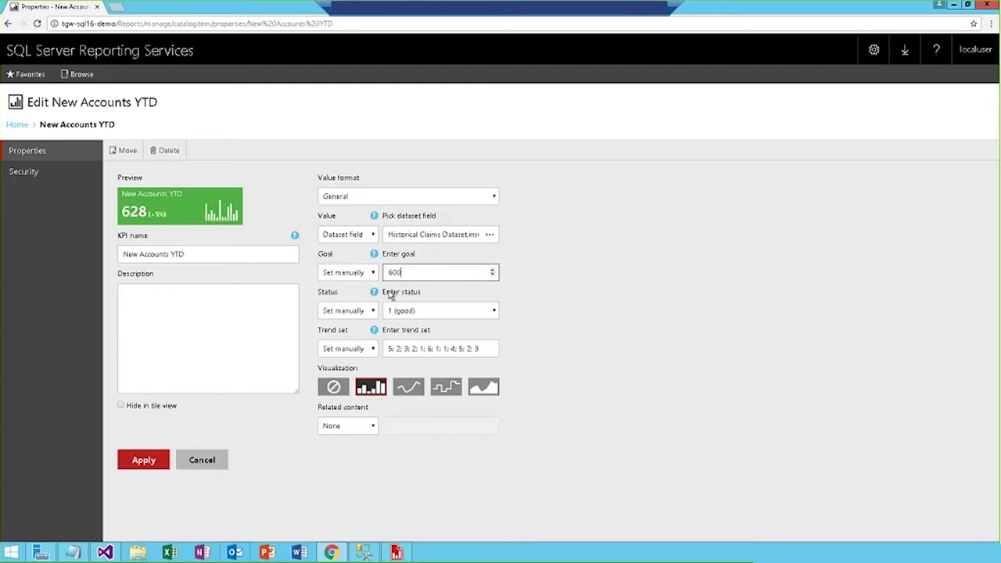
left_click(260, 311)
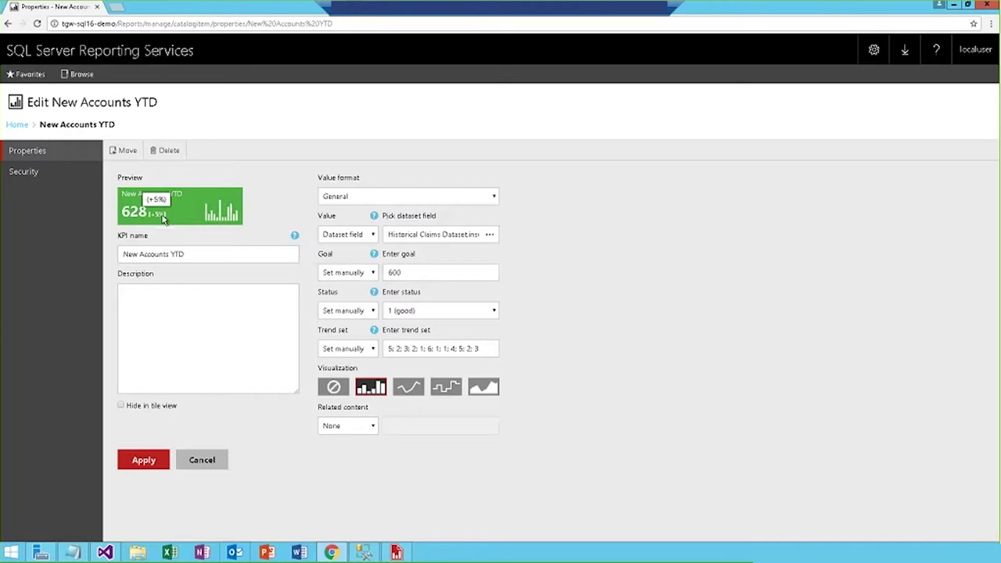
left_click(151, 461)
Go back to the portal home page, where New Accounts YTD shows 628 (+5%)
left_click(17, 124)
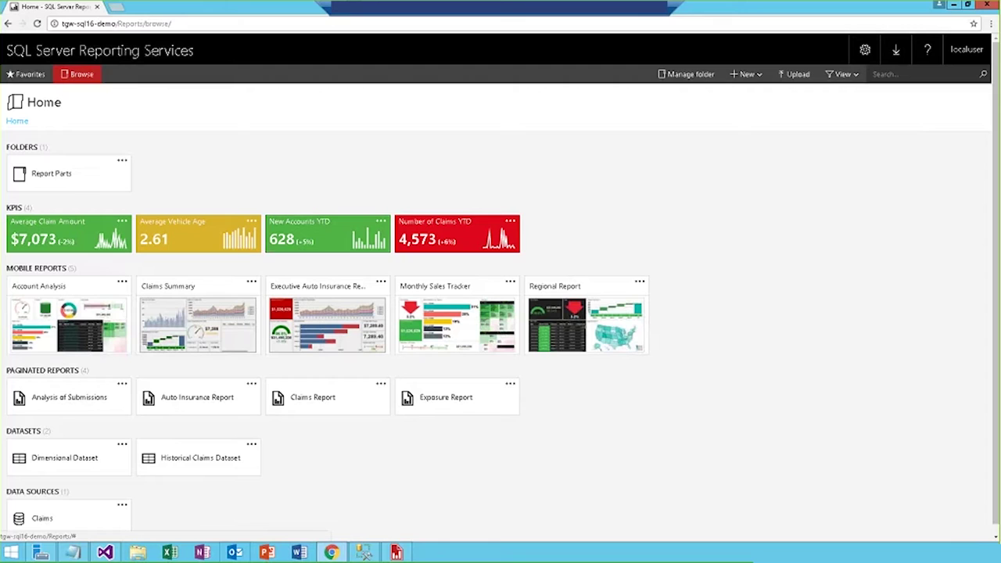
Open the Auto Insurance Report and advance to page 2, showing 4,937 total claims
left_click(182, 403)
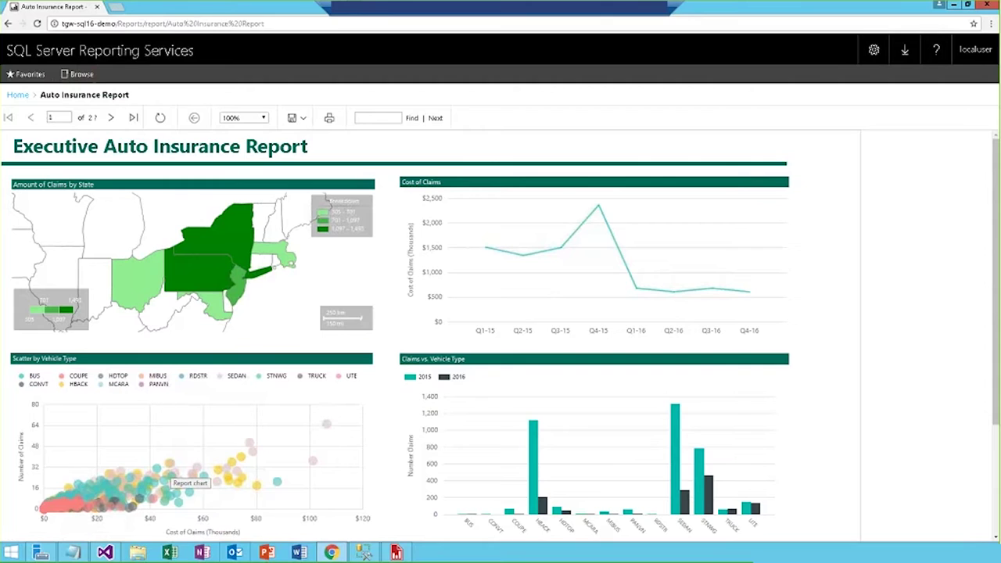
left_click(109, 119)
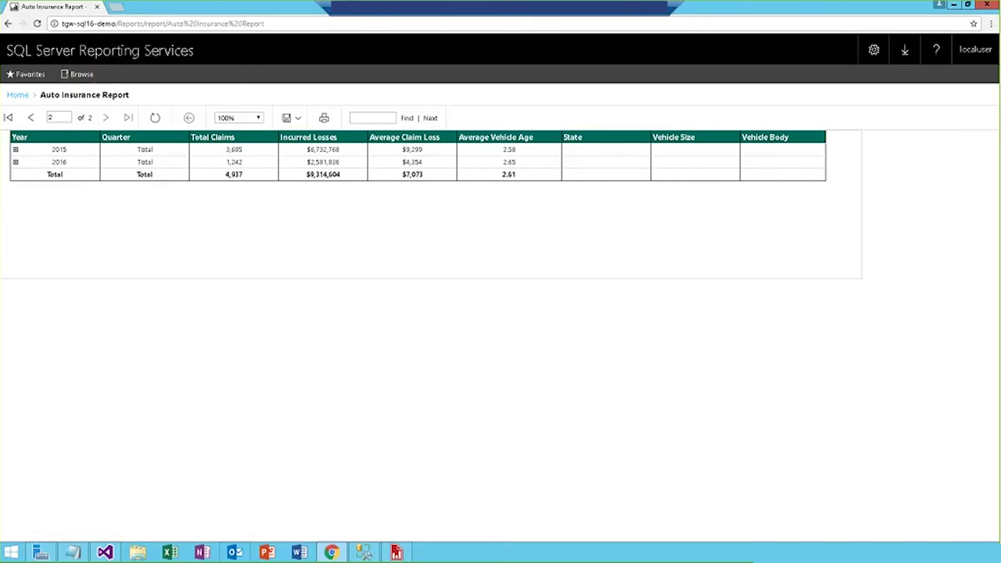
Expand 2016 and Q2-16 to show claim rows, then return to page 1
left_click(15, 162)
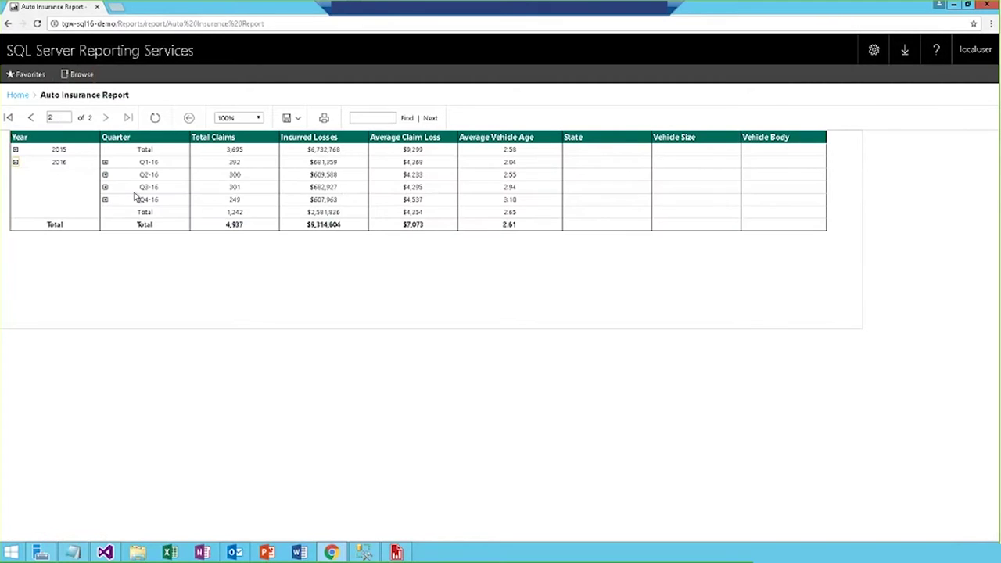
left_click(106, 175)
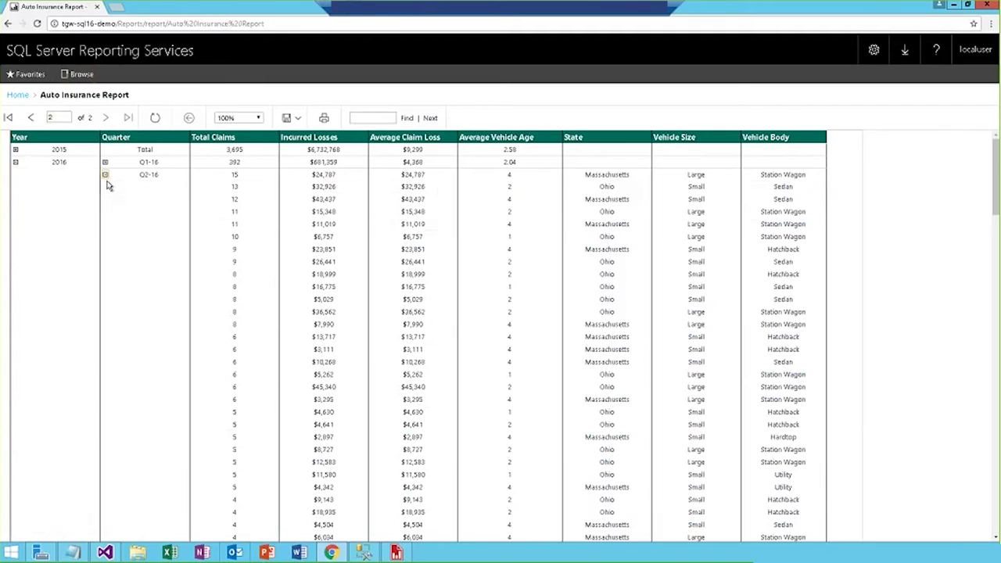
left_click(30, 117)
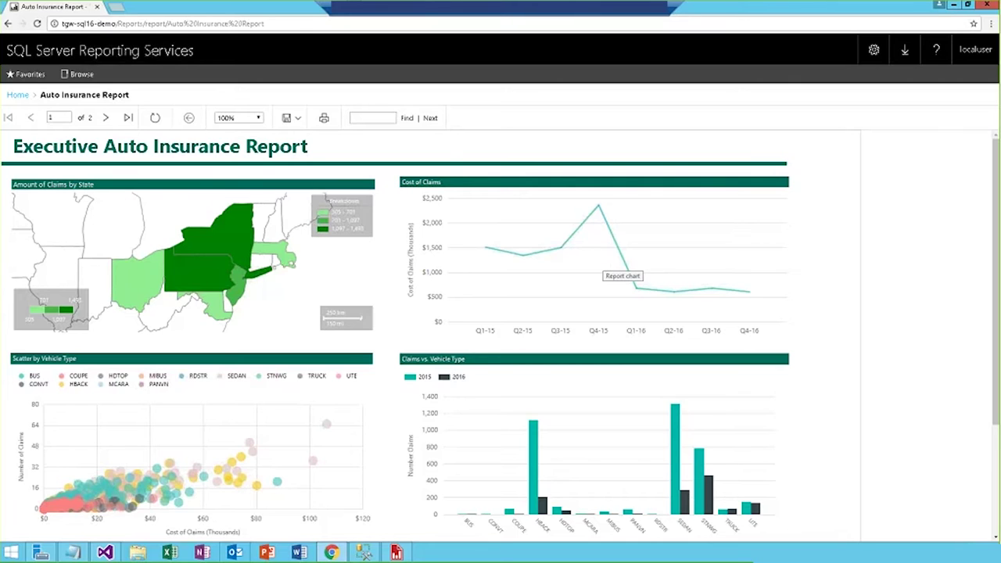
From the portal home page, open the Auto Insurance Report's Manage properties page
left_click(22, 95)
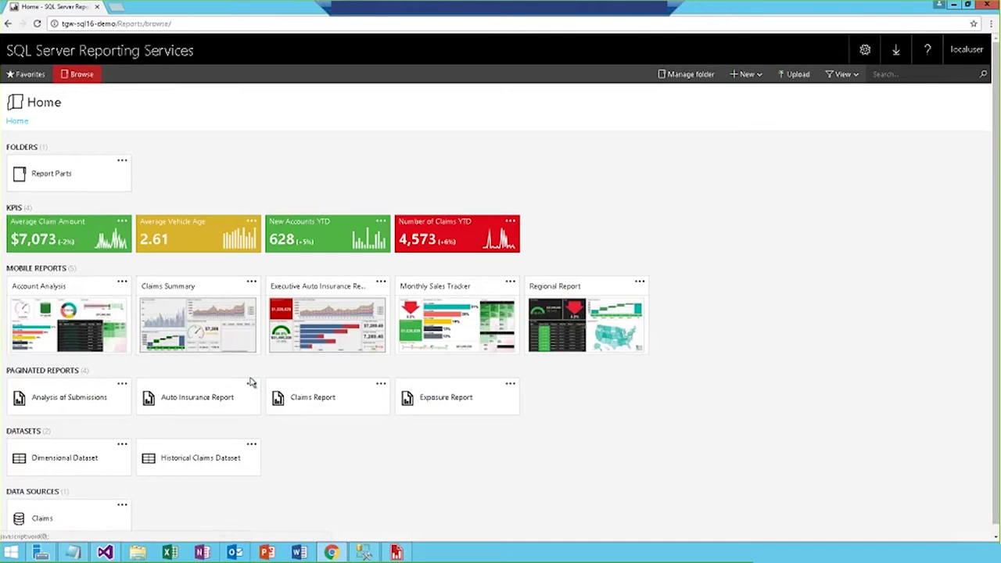
left_click(251, 383)
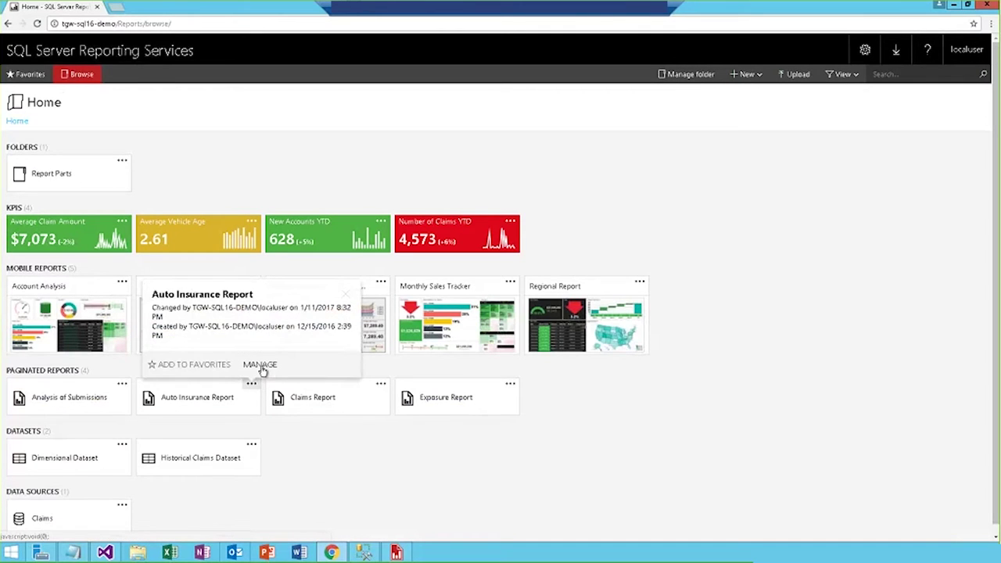
left_click(261, 366)
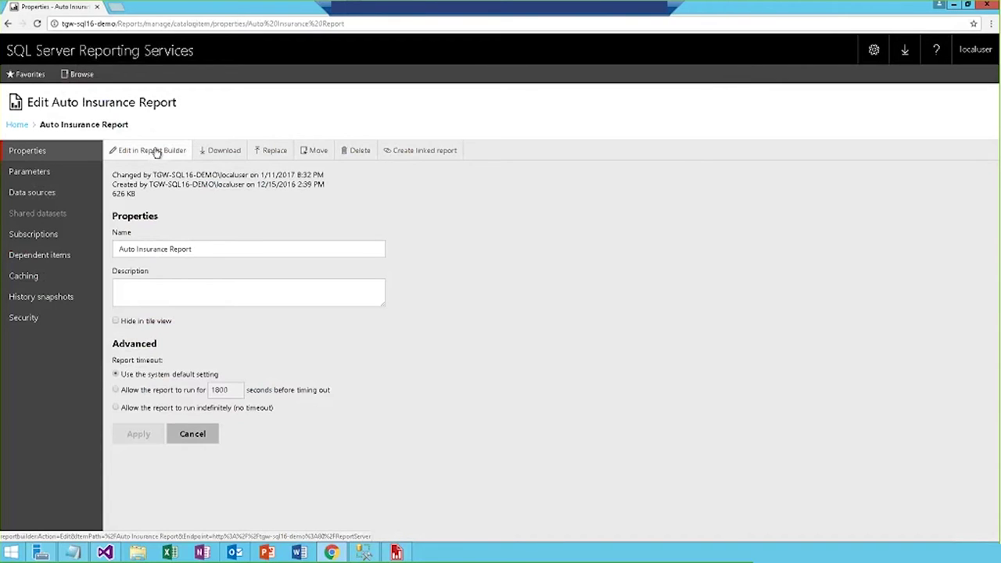
Edit the report in Report Builder and drag the rowID parameter to the third grid cell
left_click(156, 152)
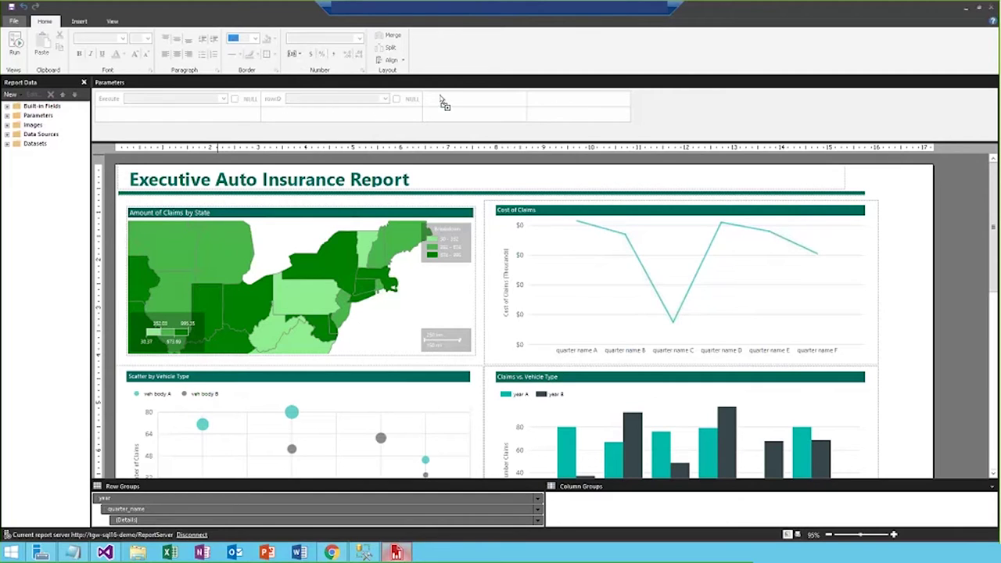
left_click_drag(442, 101, 420, 115)
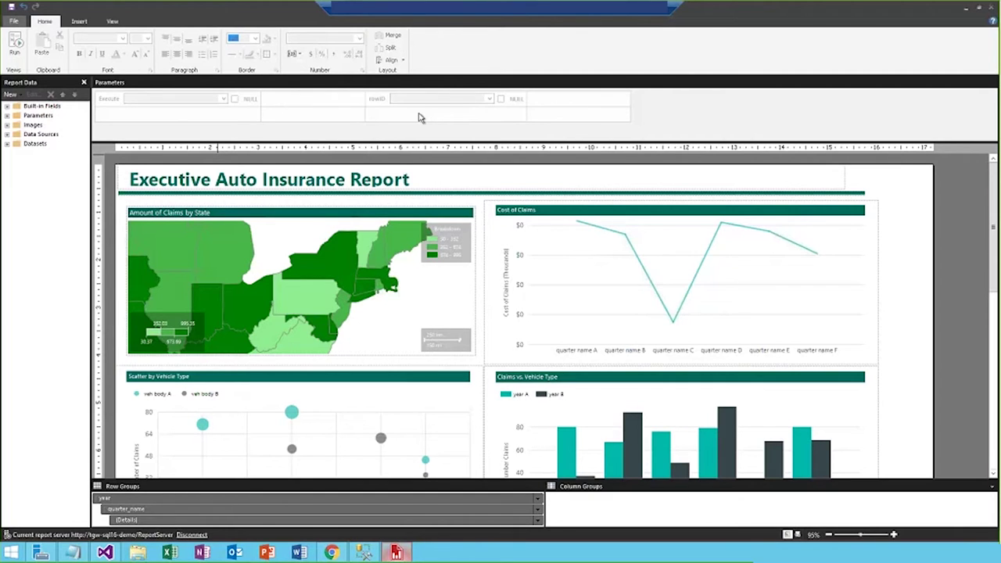
Split the Cost of Claims chart's series by veh_size and change it to an area chart
left_click(675, 271)
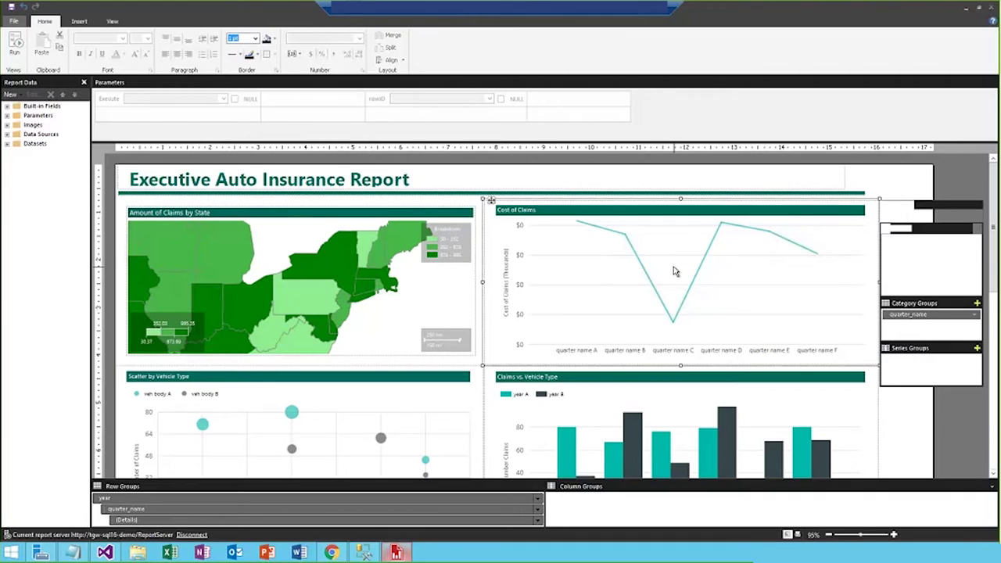
left_click(976, 350)
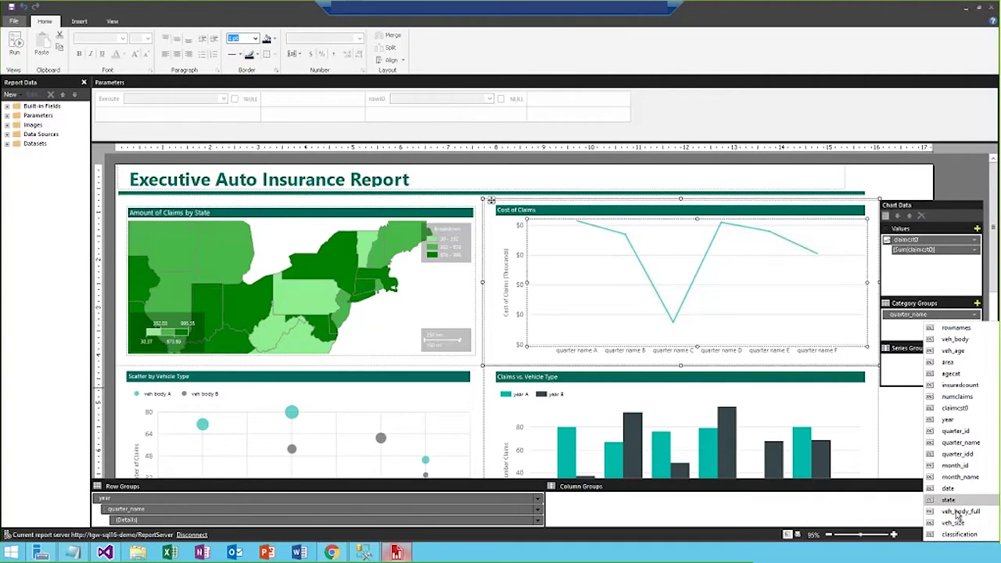
left_click(953, 522)
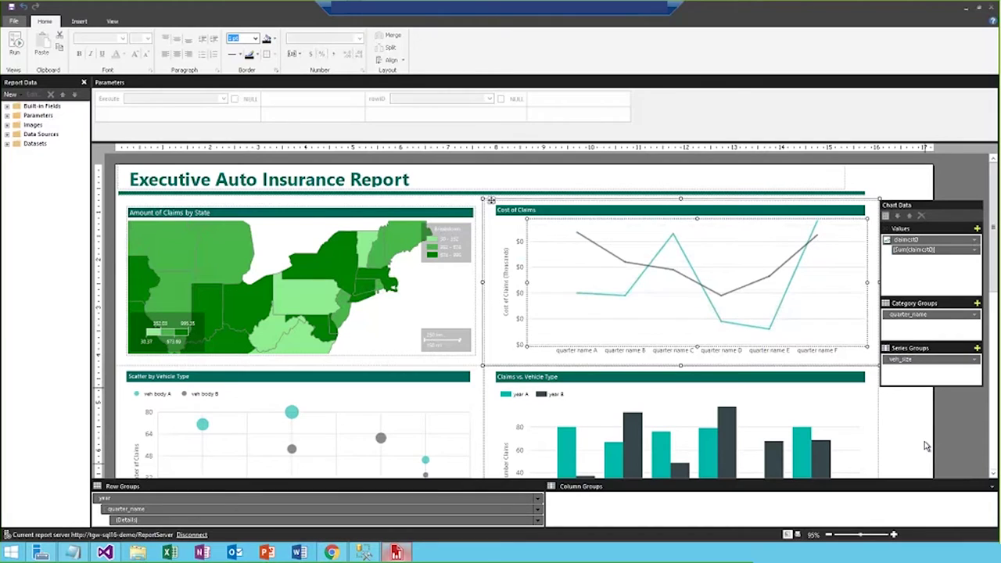
right_click(735, 310)
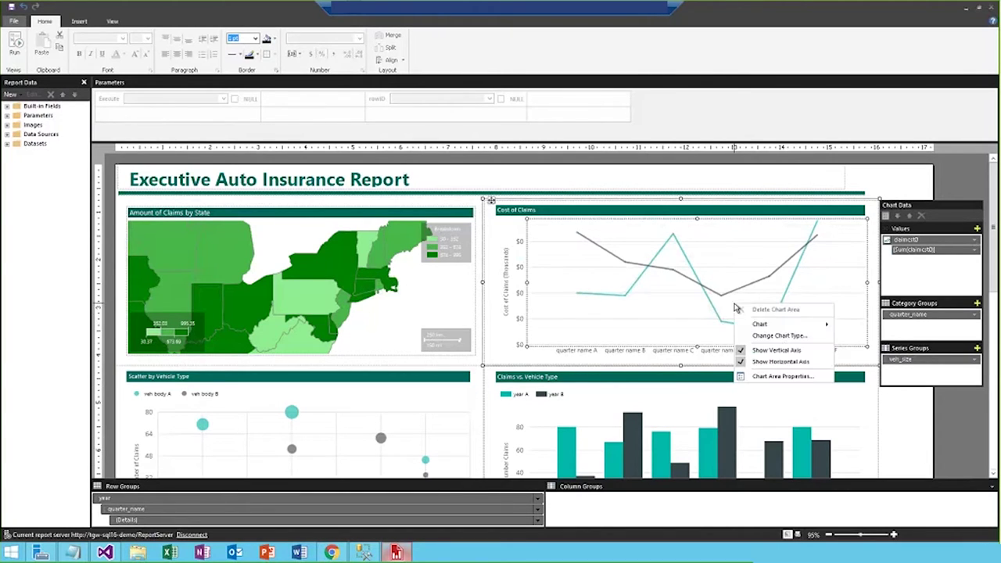
left_click(781, 337)
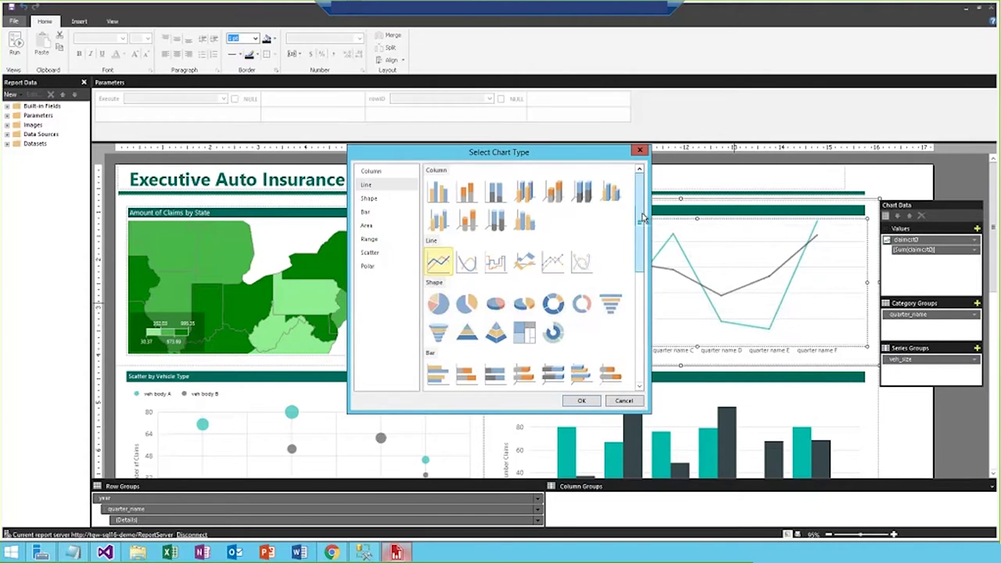
left_click_drag(642, 219, 641, 277)
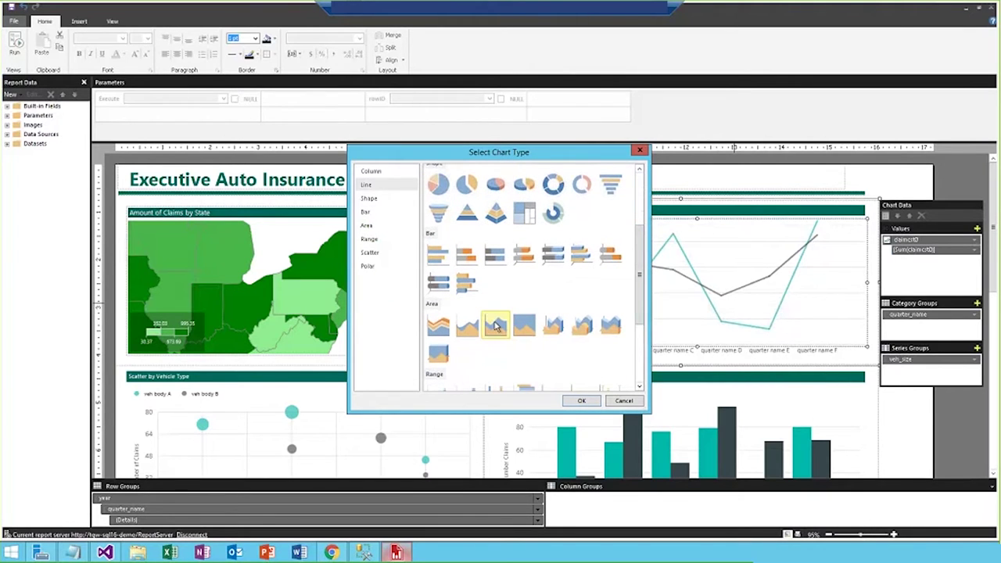
left_click(495, 327)
left_click(581, 401)
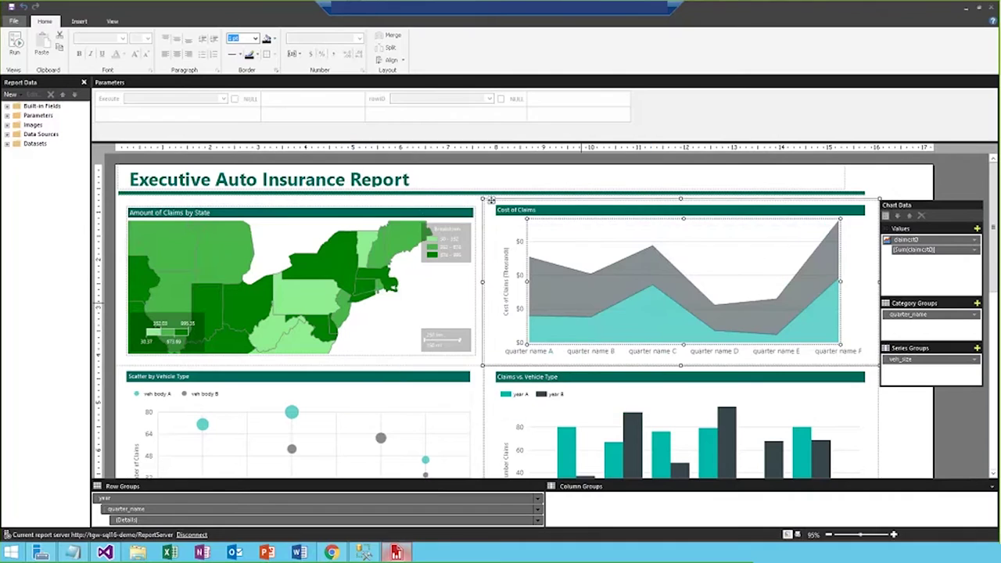
Add a legend to the Cost of Claims area chart
right_click(895, 360)
mouse_move(936, 381)
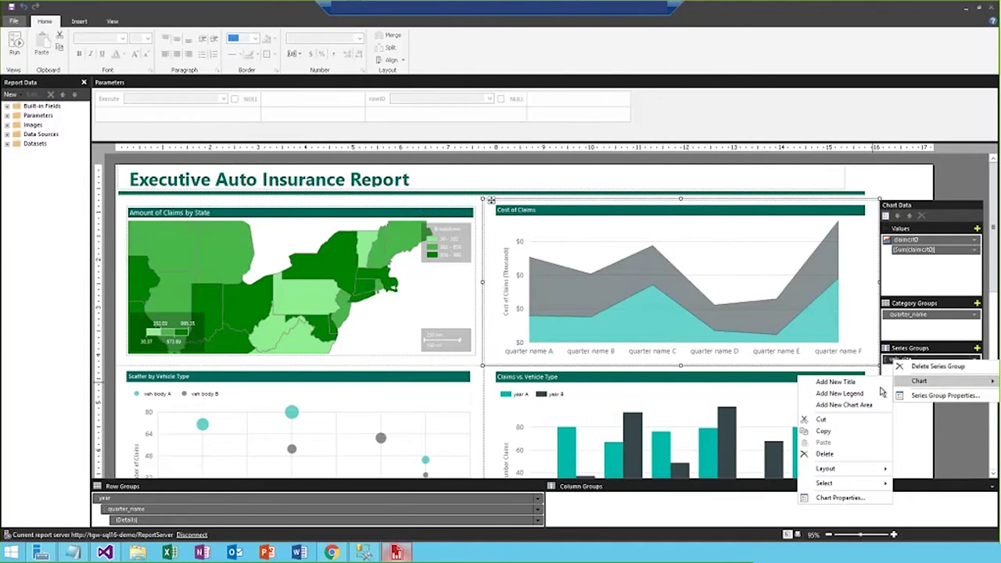
left_click(882, 392)
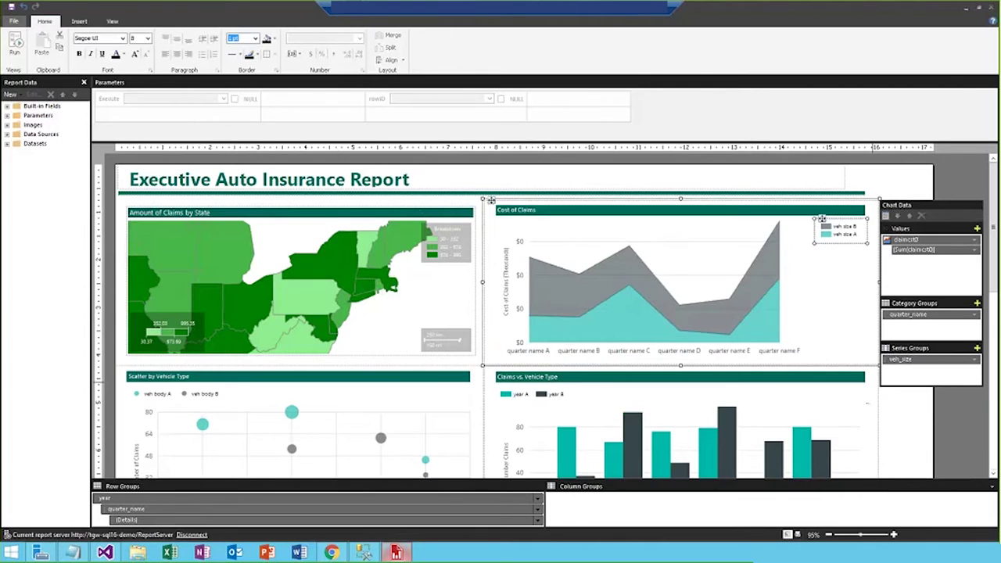
left_click(957, 414)
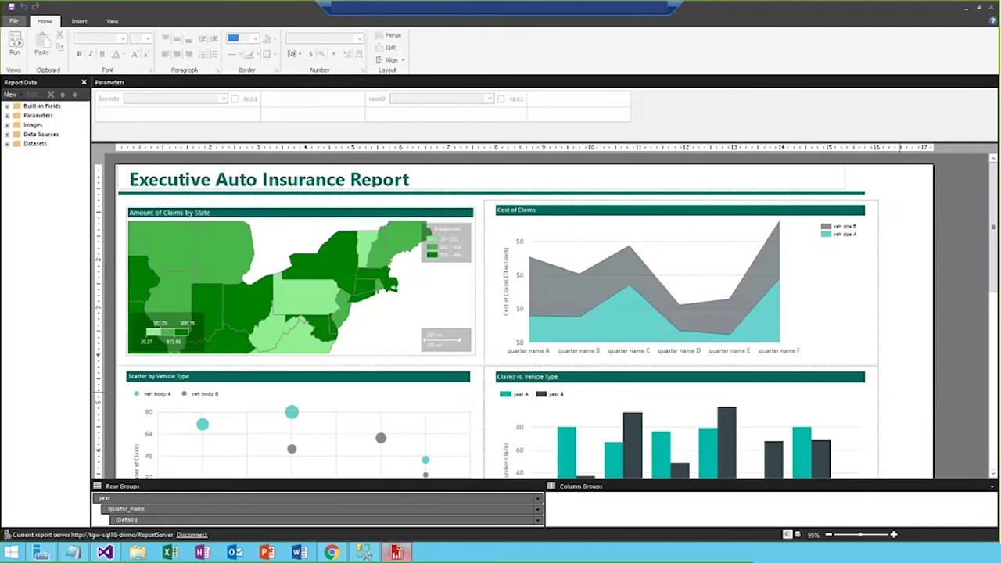
Save the report to the server and return to the portal home page
left_click(12, 8)
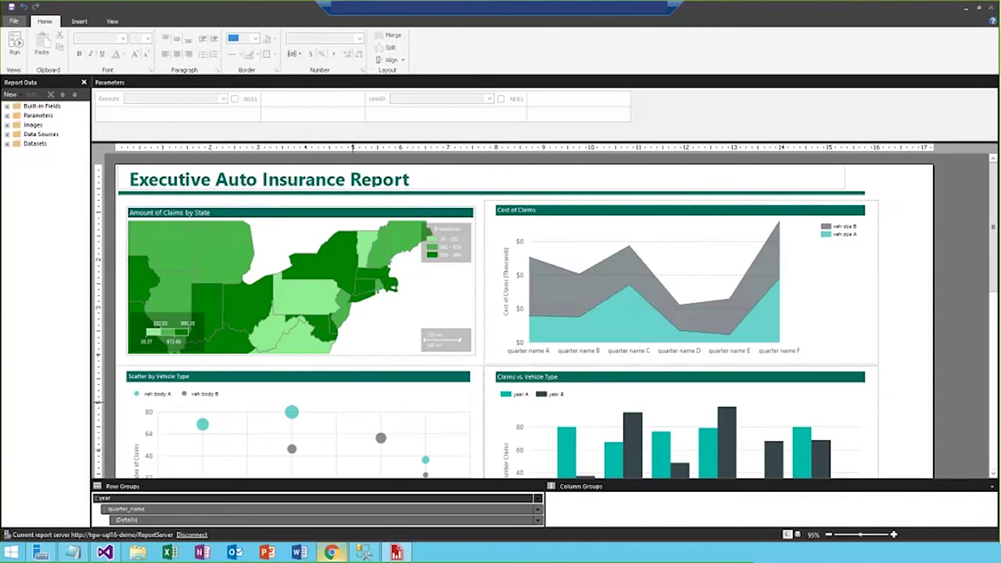
left_click(331, 553)
left_click(18, 126)
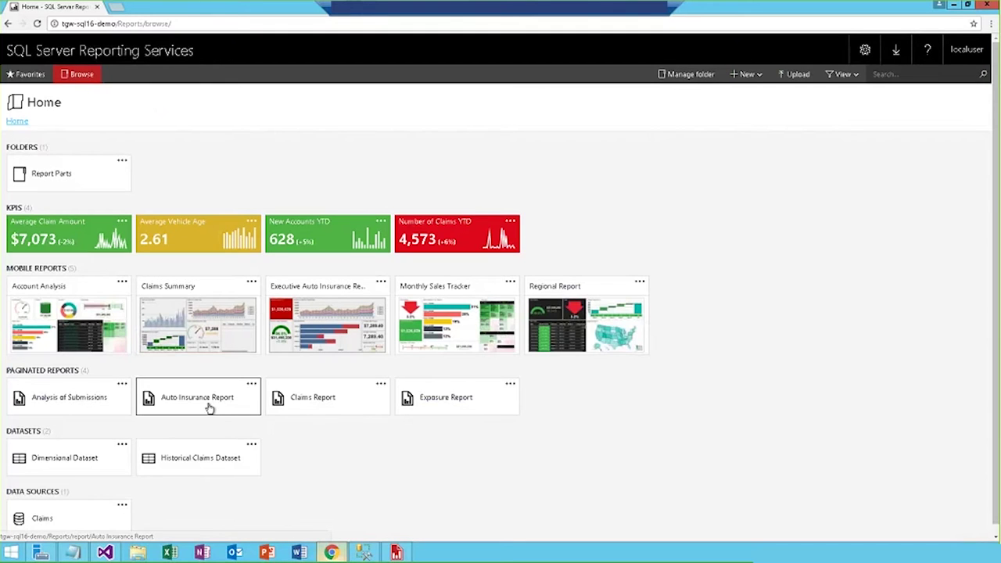
left_click(209, 408)
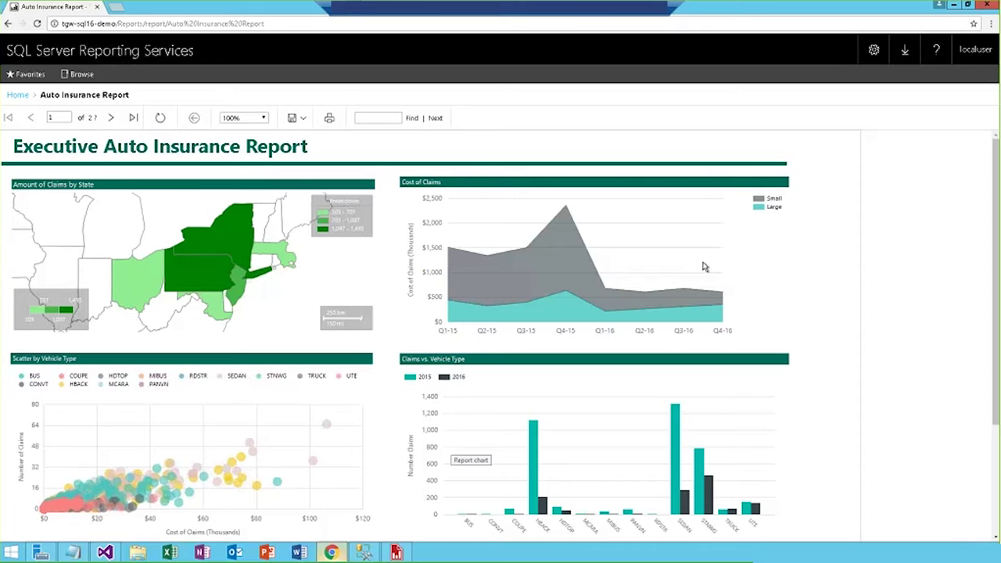
left_click(18, 96)
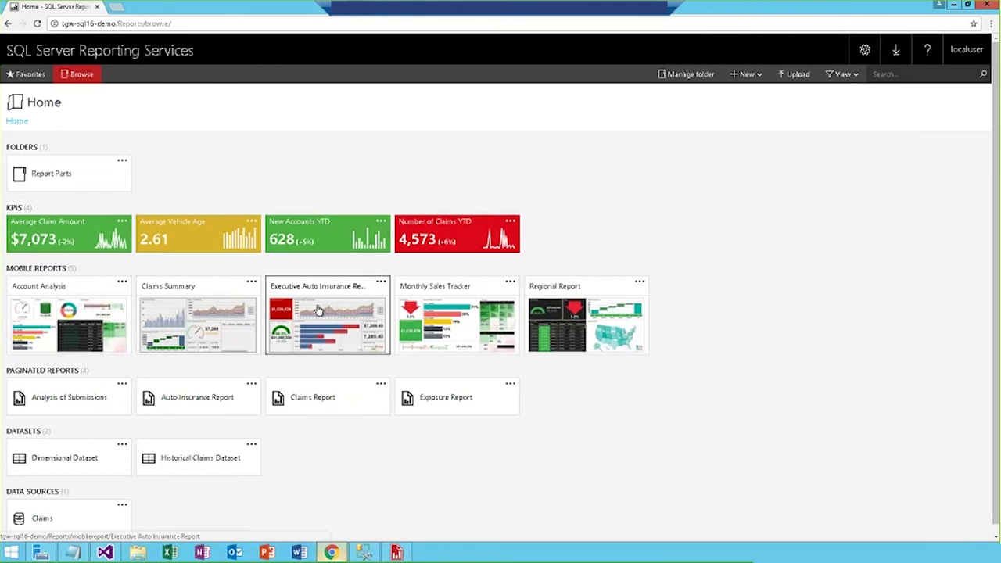
Open the Executive Auto Insurance Report in Mobile Report Publisher from its Manage page
left_click(380, 283)
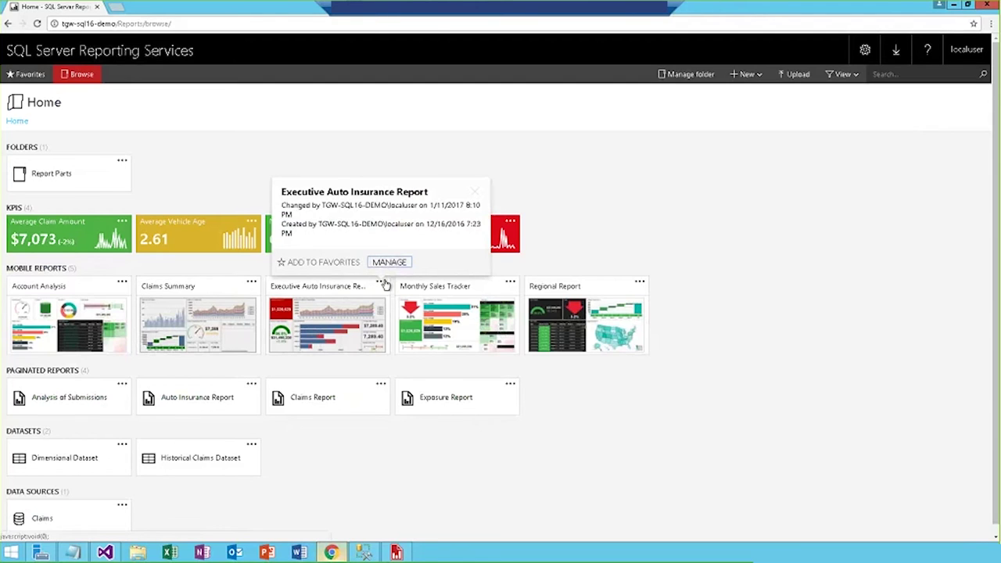
left_click(389, 262)
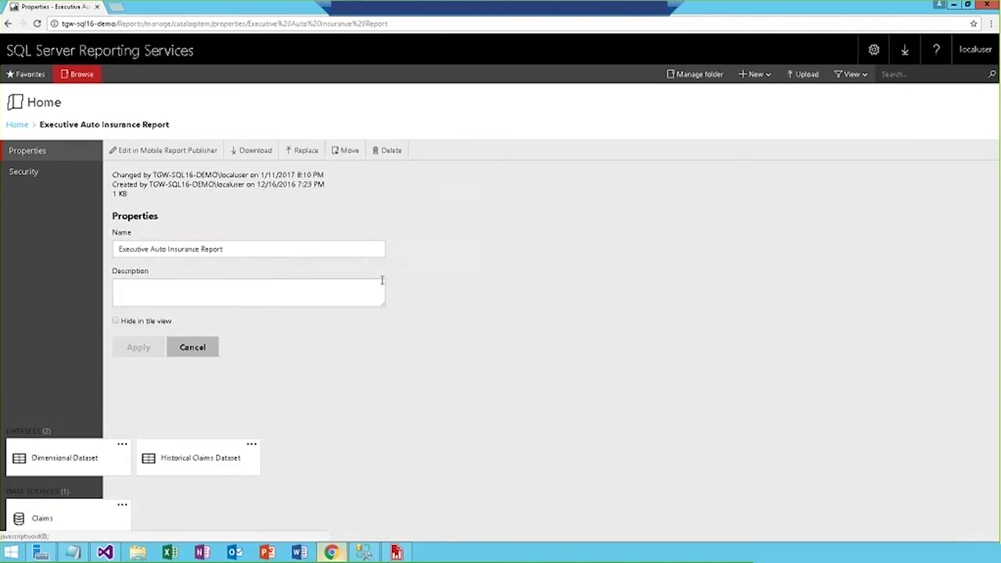
left_click(188, 151)
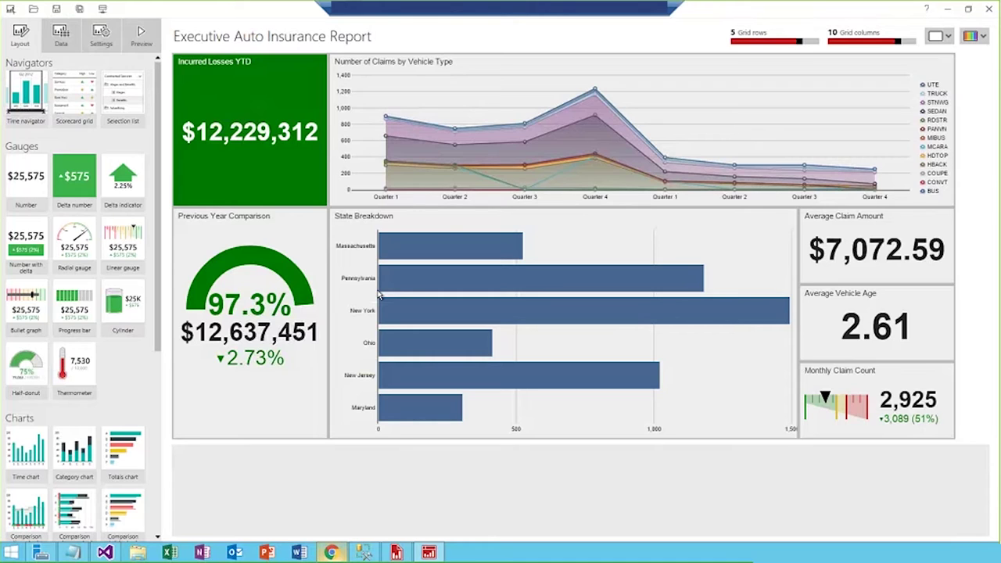
Resize Incurred Losses YTD to the top half and place a Delta indicator gauge below it
left_click(290, 189)
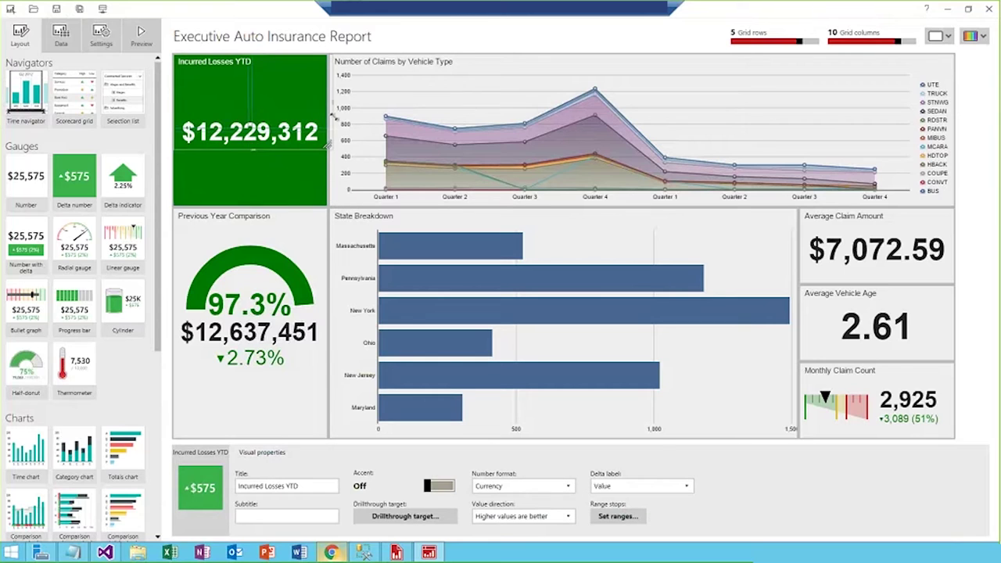
left_click_drag(327, 144, 322, 125)
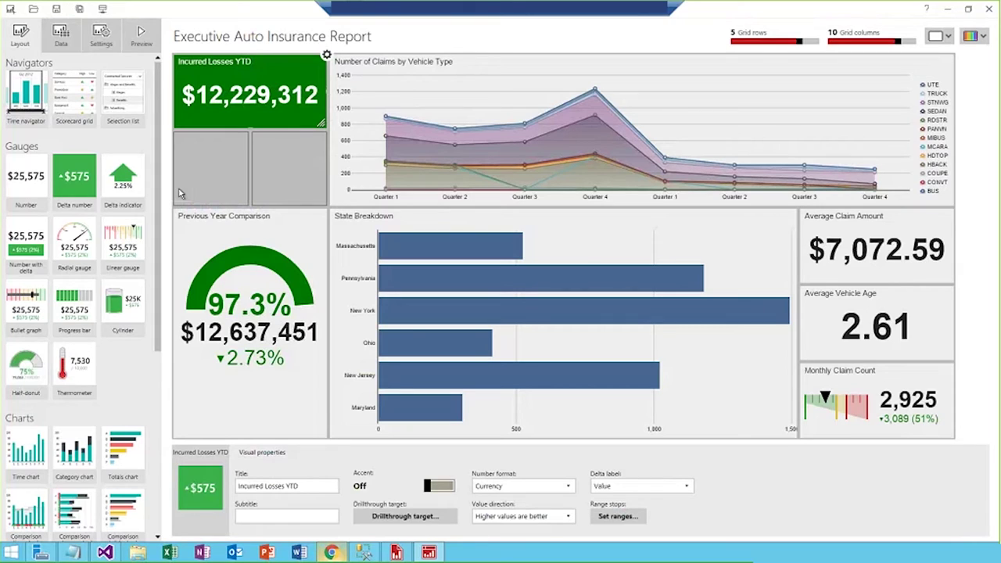
left_click_drag(127, 187, 320, 200)
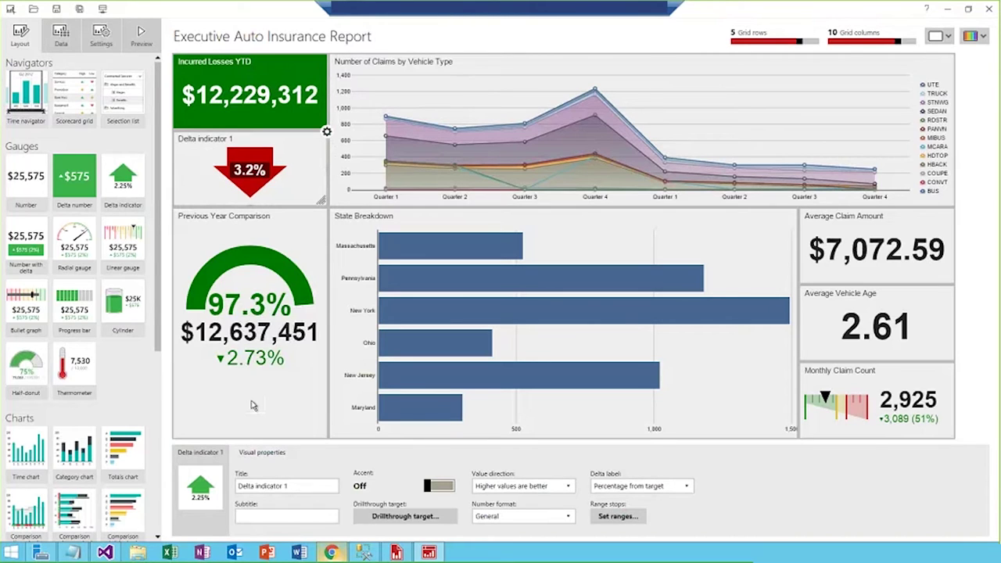
Replace Delta indicator 1's title in the properties panel with 'Claims YTD'
left_click(262, 485)
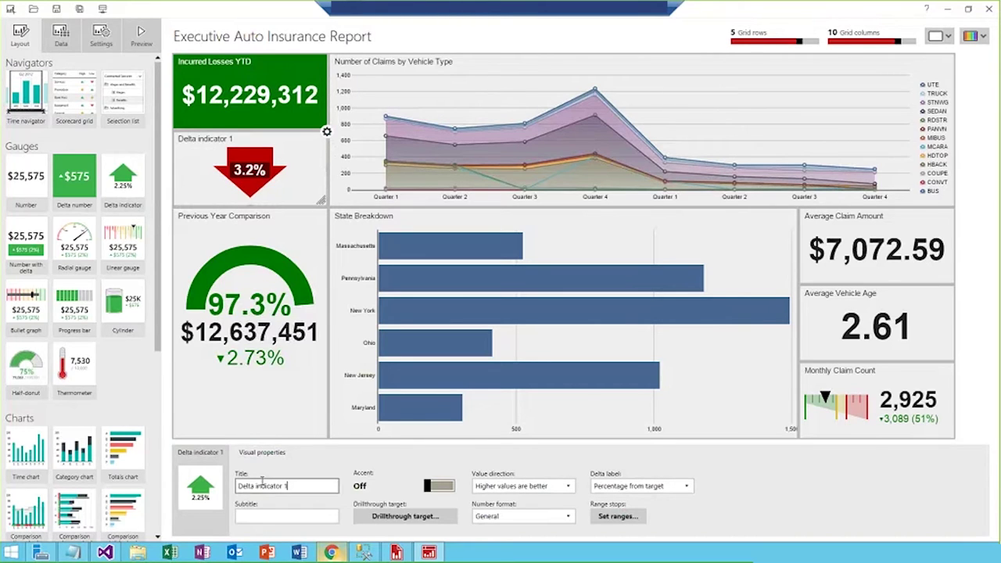
triple_click(263, 485)
type("Claims YTD")
left_click(343, 507)
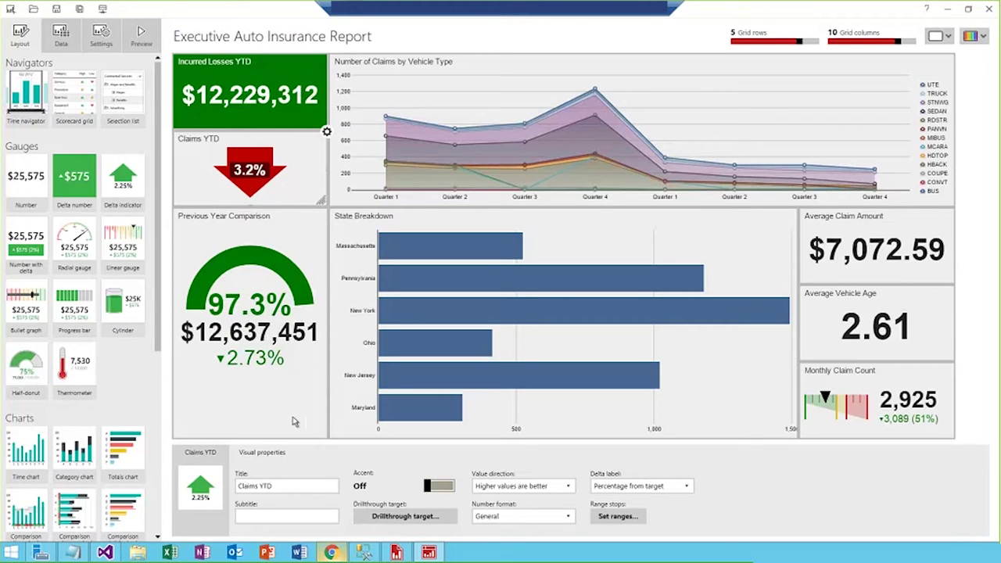
Set the gauge's drillthrough target to the Claims Summary mobile report, keeping default parameter values
left_click(402, 517)
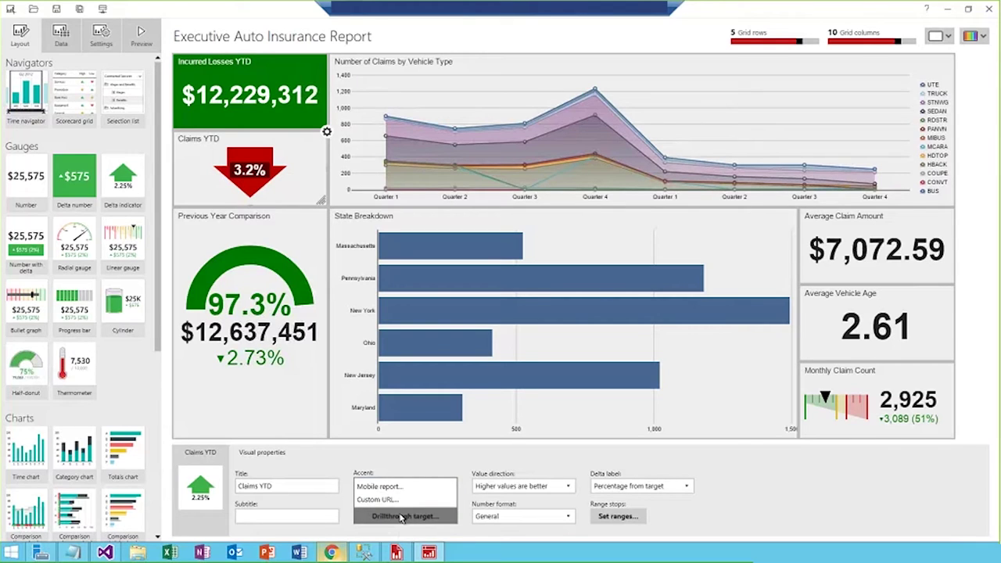
left_click(386, 486)
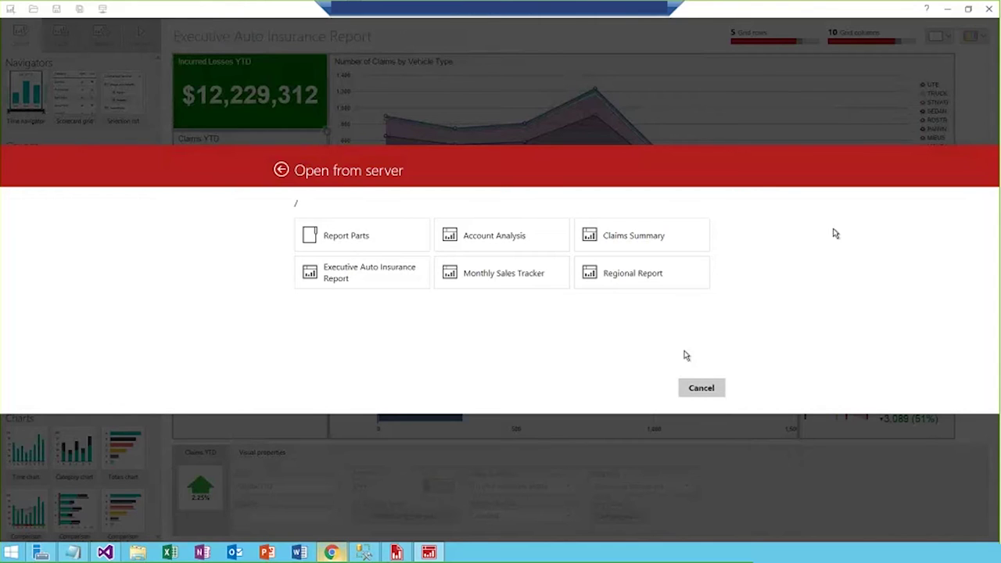
left_click(649, 235)
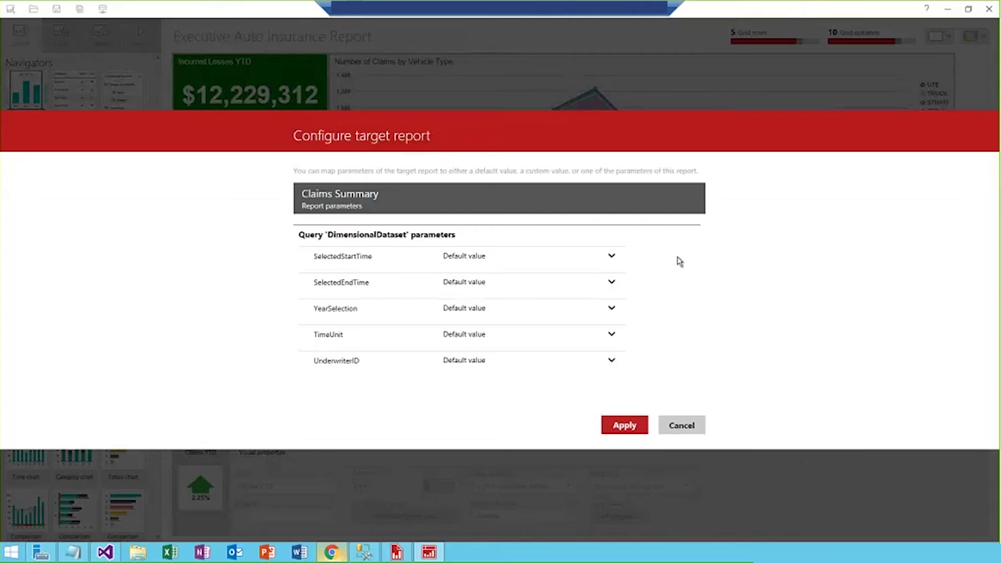
left_click(623, 426)
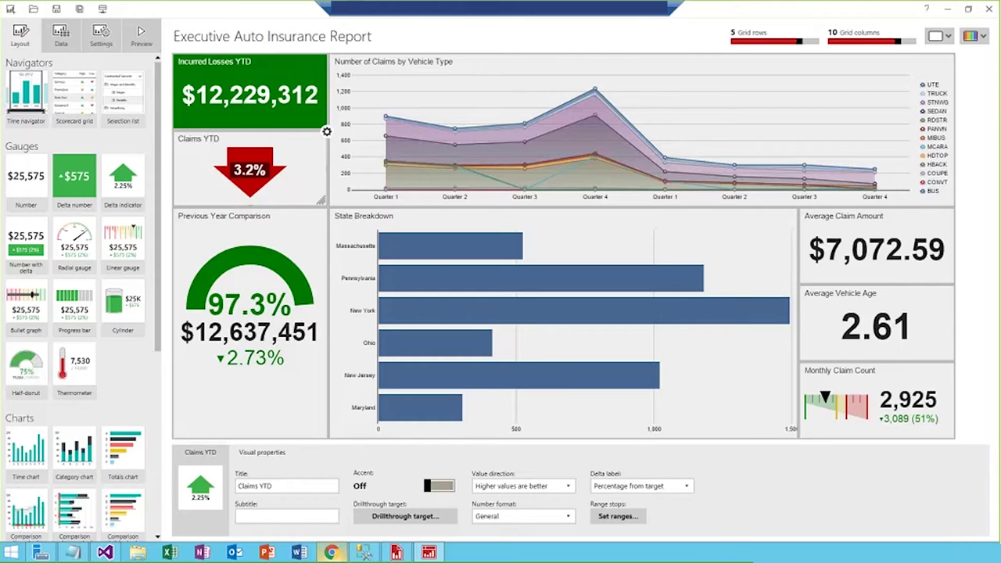
In the tablet layout, shrink Incurred Losses YTD and place Claims YTD below it
left_click(938, 36)
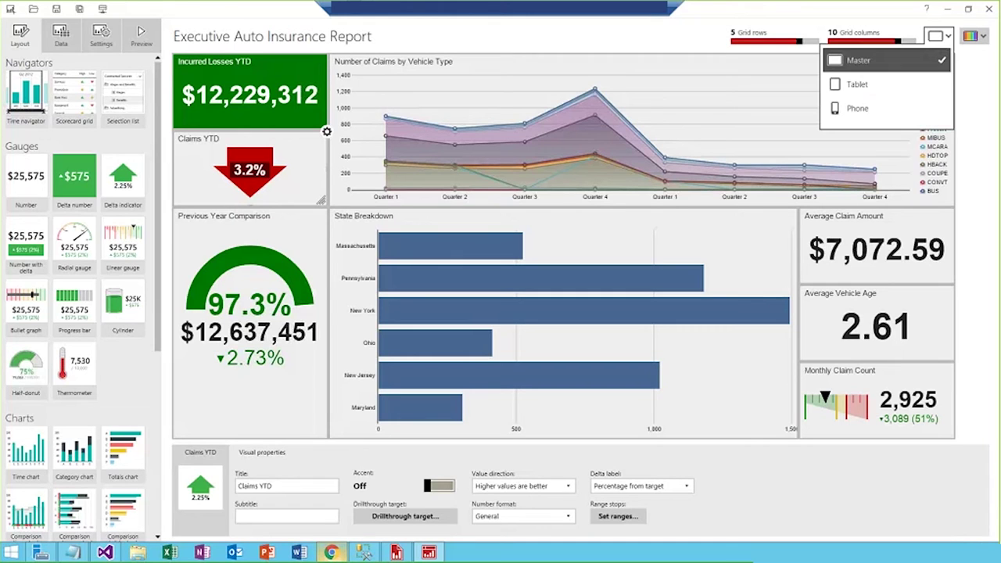
left_click(860, 63)
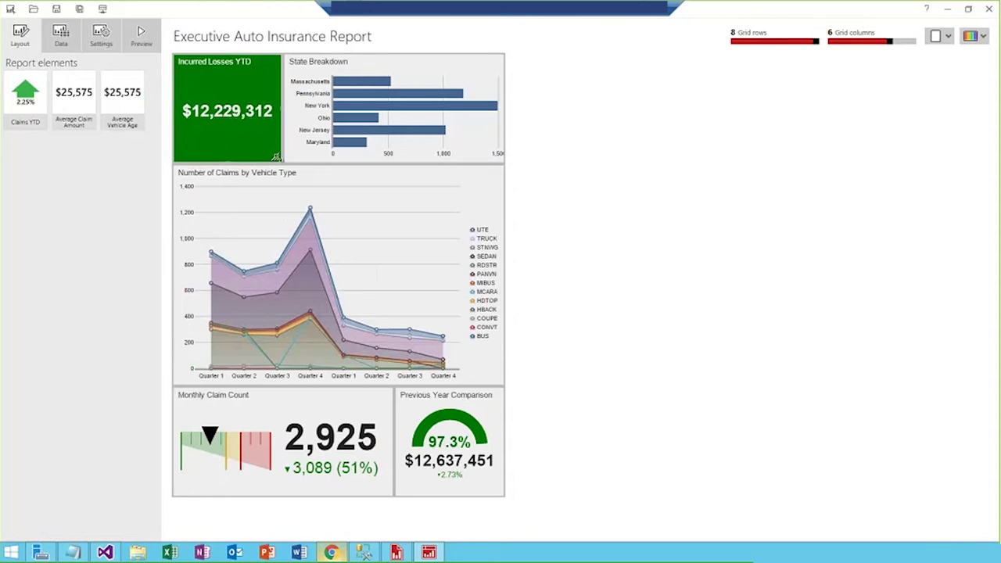
left_click_drag(278, 104, 277, 100)
left_click_drag(31, 98, 275, 156)
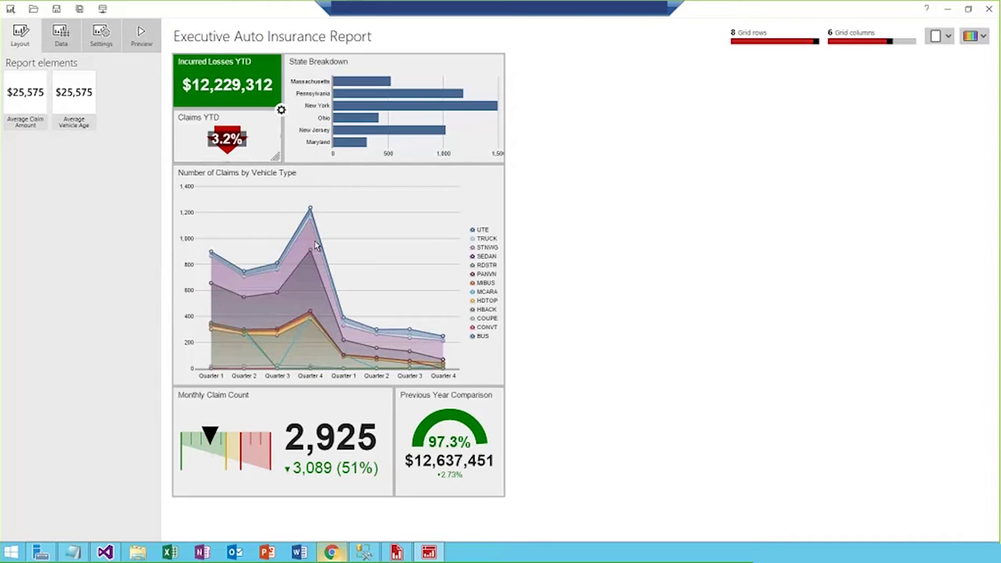
In the phone layout, place Incurred Losses YTD and Claims YTD side by side at 2×2 cells each
left_click(947, 37)
left_click(905, 108)
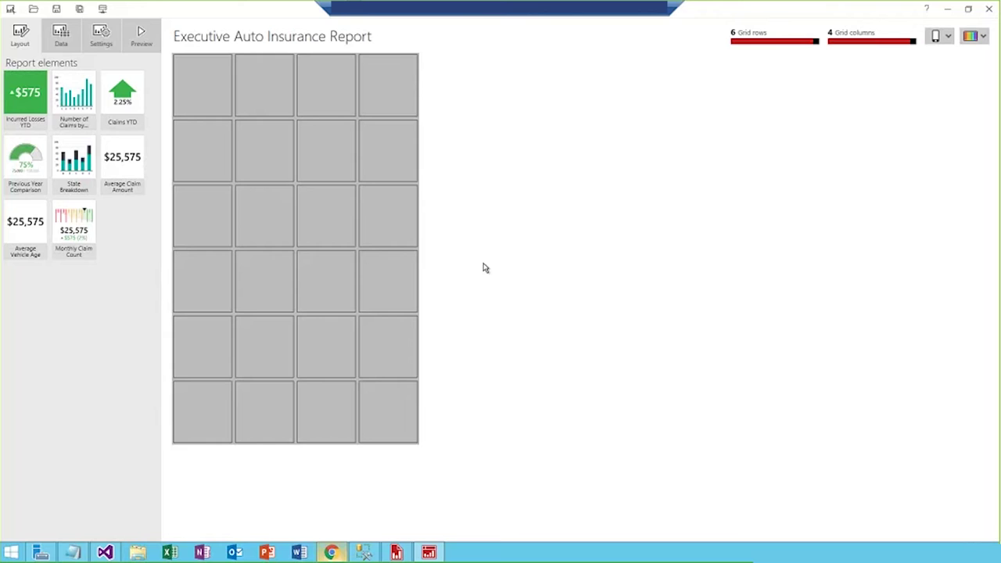
left_click_drag(25, 92, 204, 84)
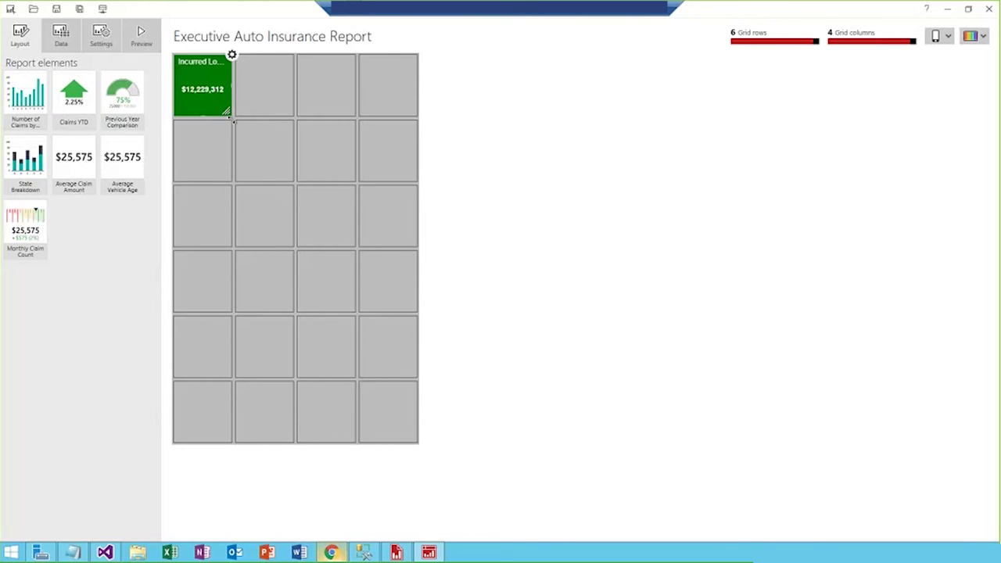
left_click_drag(232, 120, 269, 173)
left_click_drag(89, 105, 344, 110)
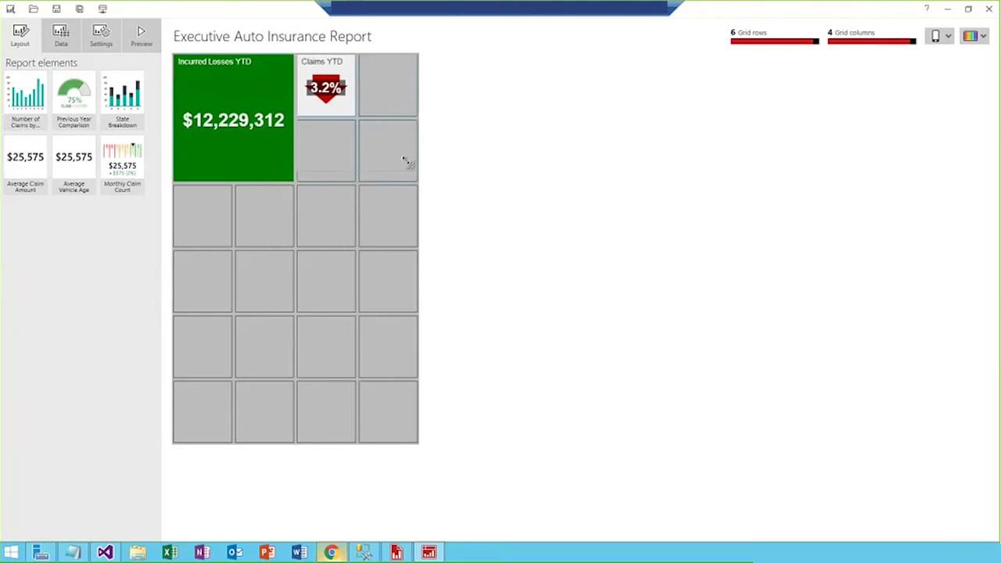
left_click_drag(405, 161, 410, 171)
Size State Breakdown to 4×3 cells, stretch Monthly Claim Count across the bottom row, and save
left_click_drag(135, 105, 225, 236)
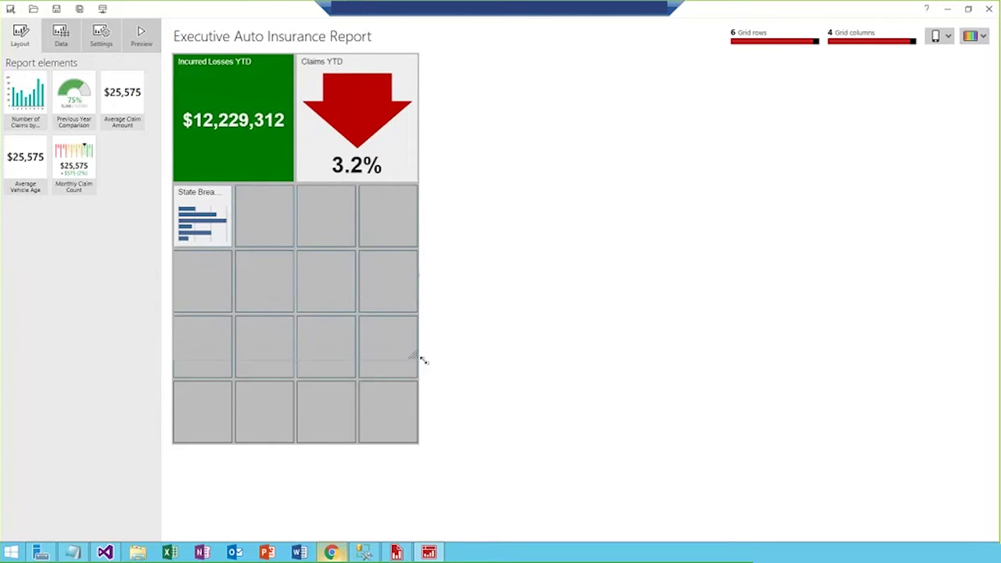
left_click_drag(423, 360, 420, 377)
left_click_drag(74, 160, 223, 420)
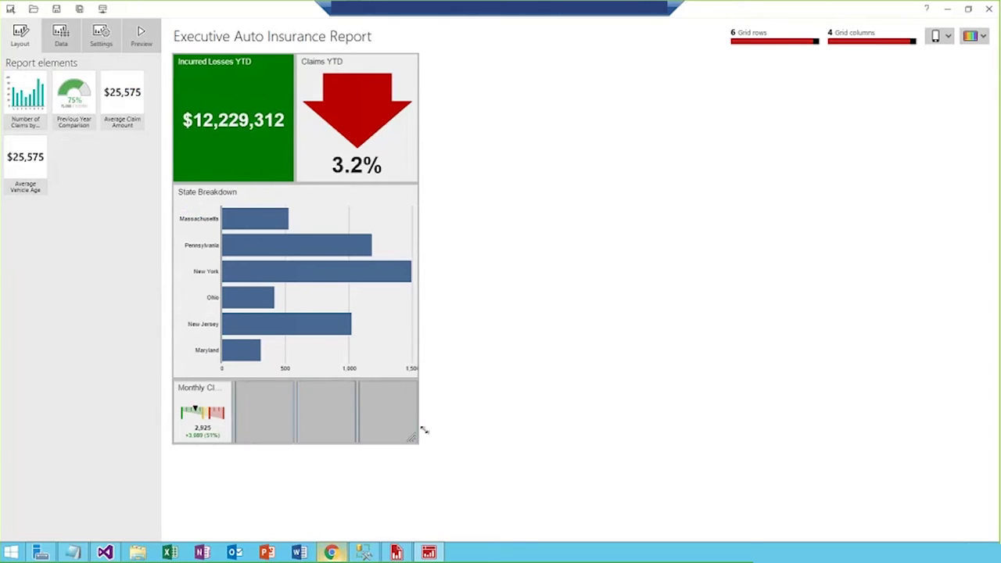
left_click_drag(423, 430, 418, 429)
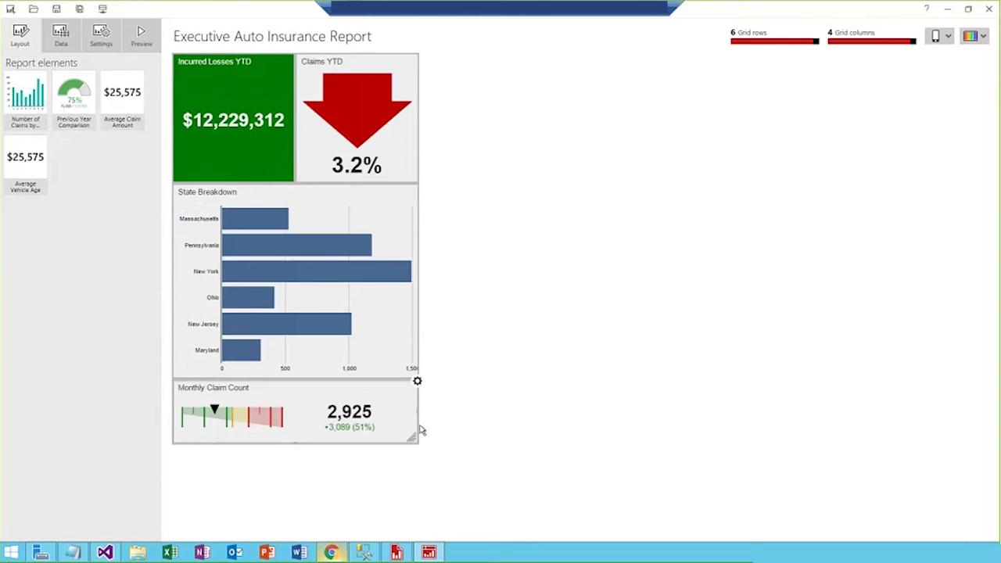
left_click(60, 9)
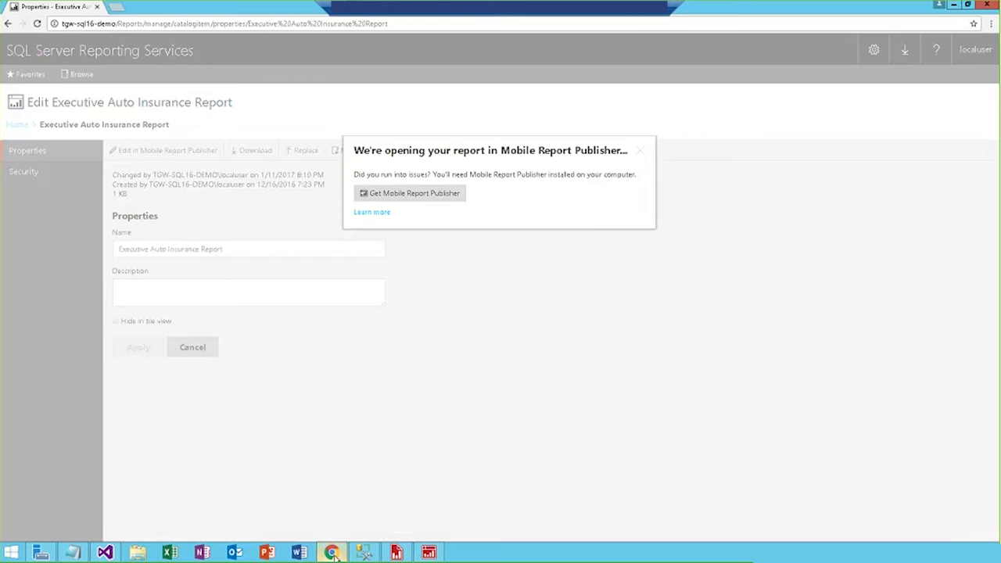
Dismiss the publisher notice and open Executive Auto Insurance Report from the portal home page
left_click(331, 553)
left_click(640, 150)
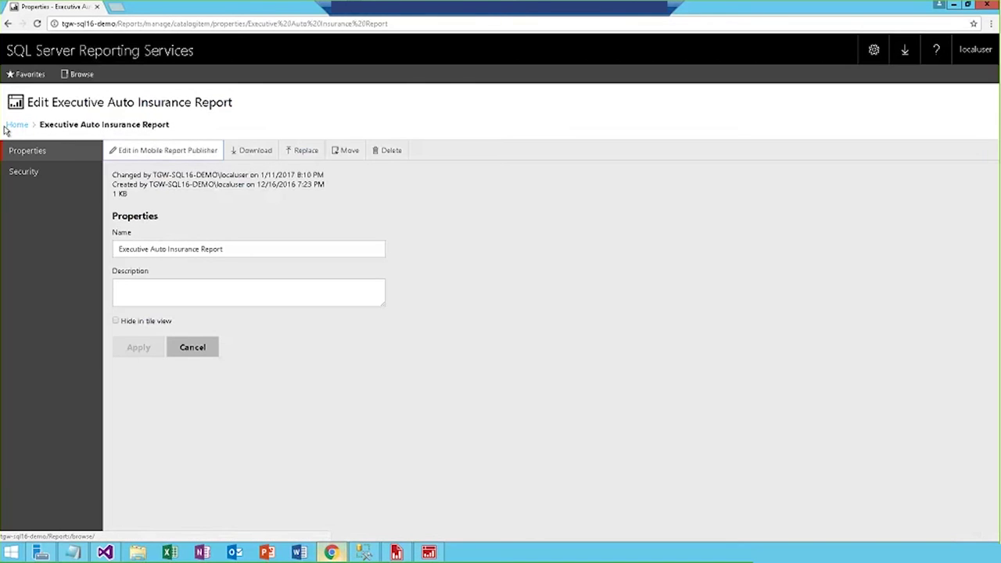
left_click(6, 127)
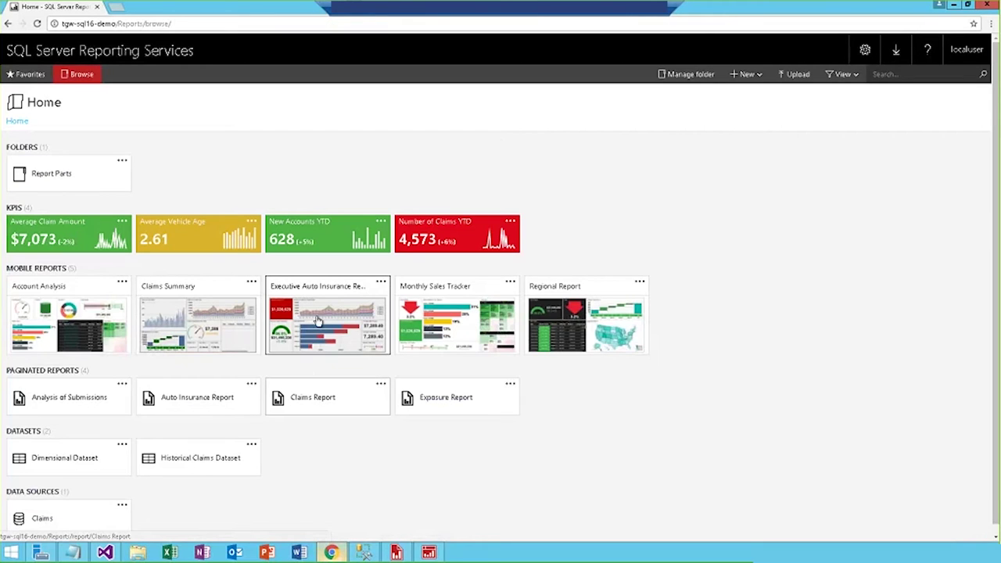
left_click(319, 322)
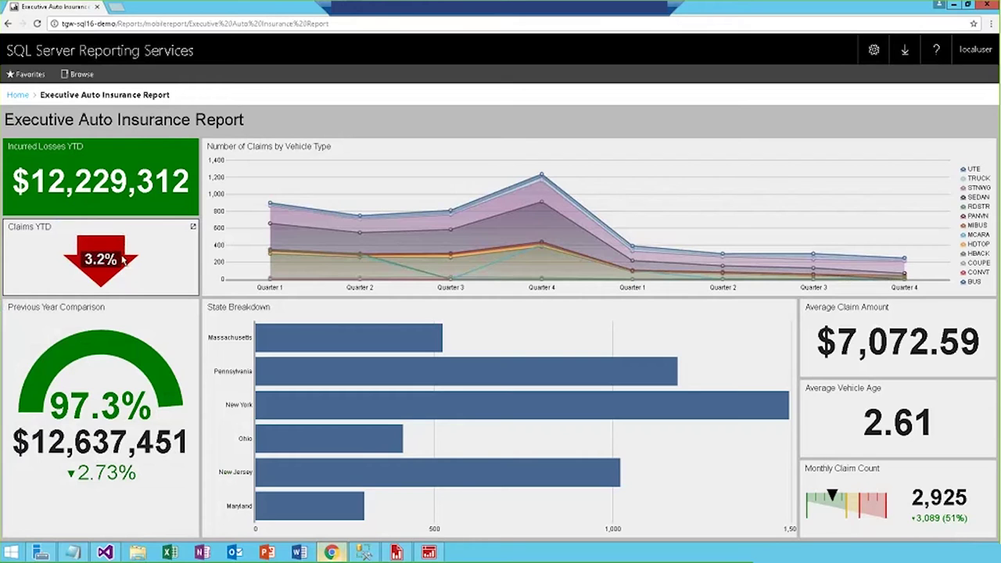
Drill from the Claims YTD tile into Claims Summary and select the Jun bar in Avg Loss from Claims
left_click(122, 261)
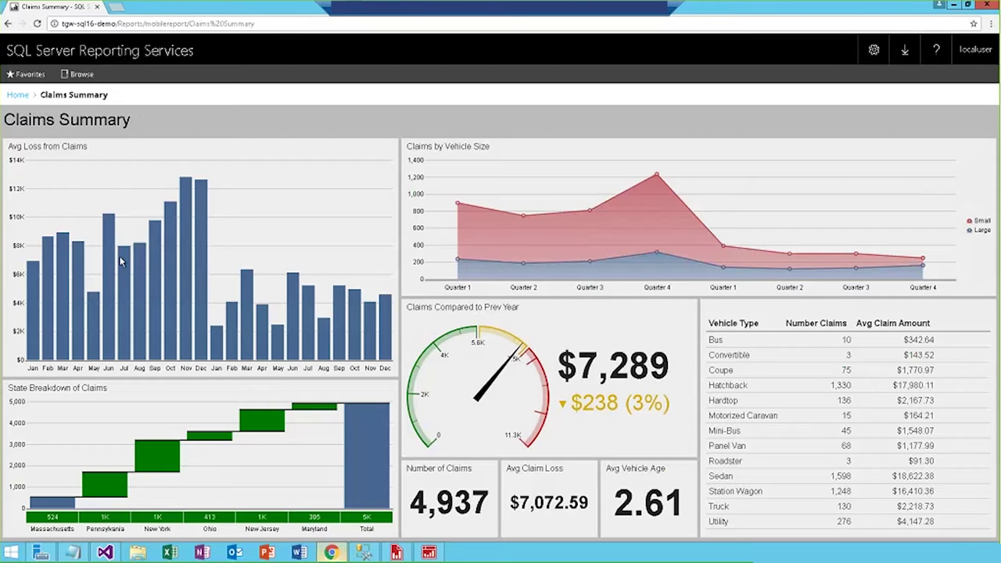
left_click(108, 251)
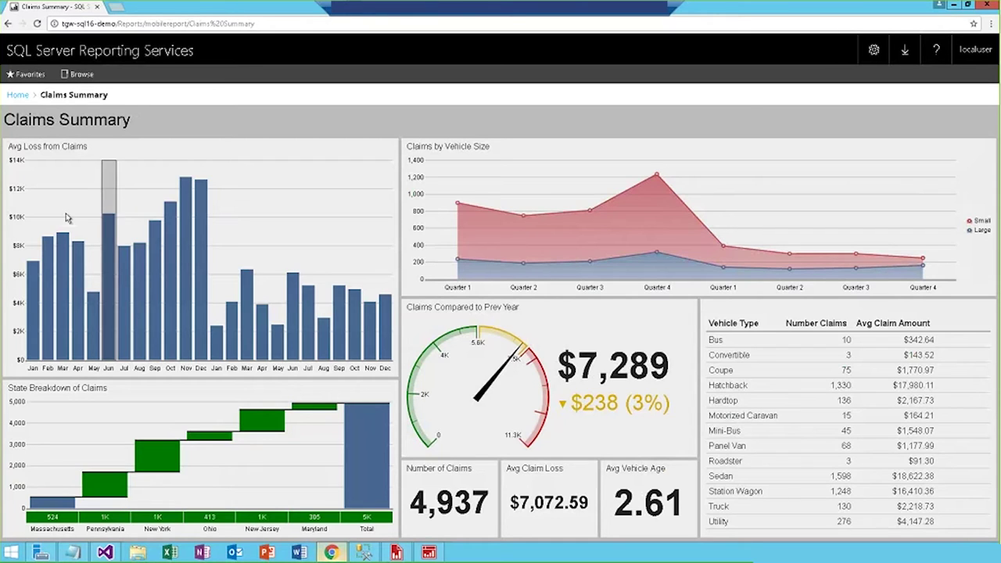
Return to the Reporting Services portal home page
left_click(17, 95)
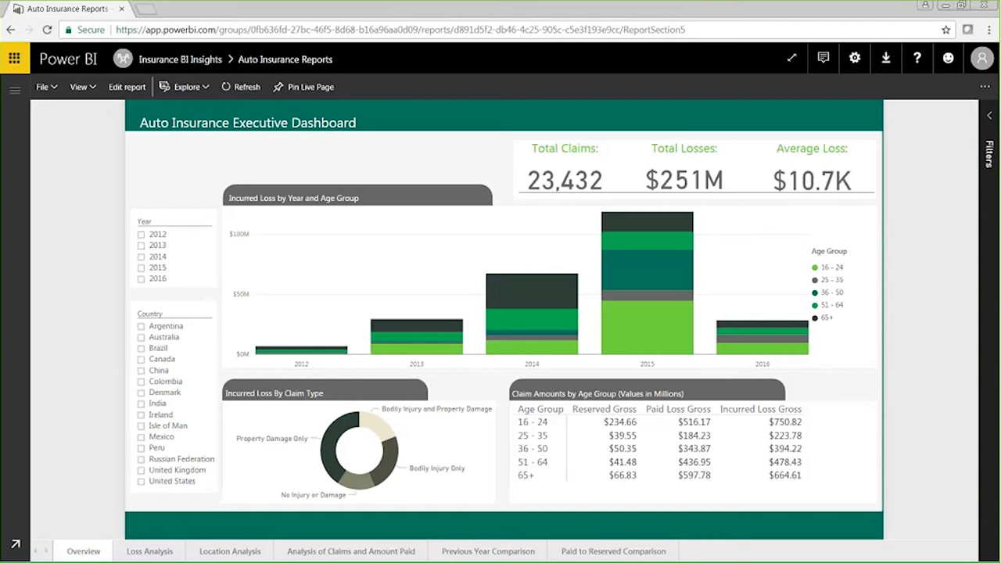
Expand the workspace navigation pane and switch Auto Insurance Reports into editing view
left_click(15, 91)
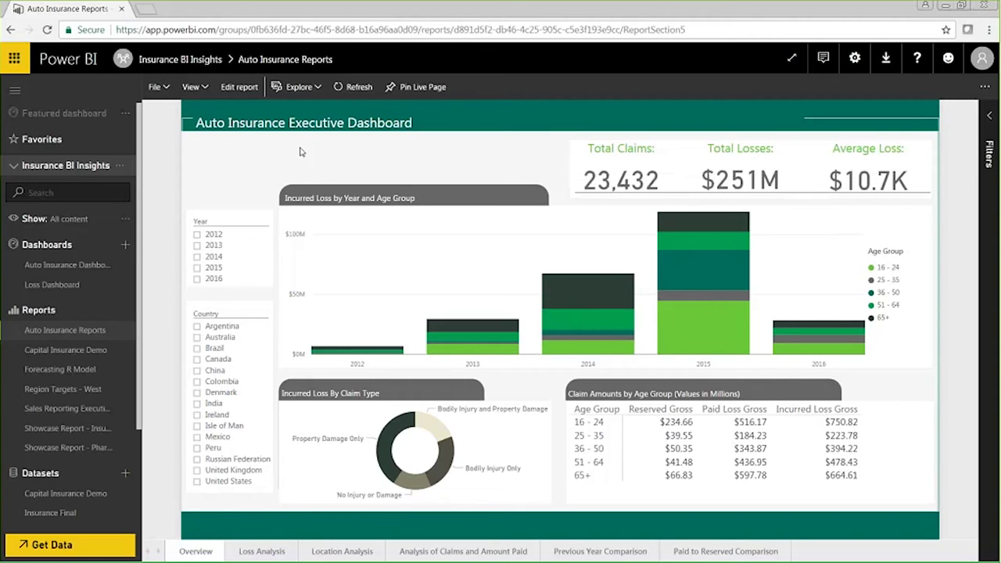
left_click(231, 89)
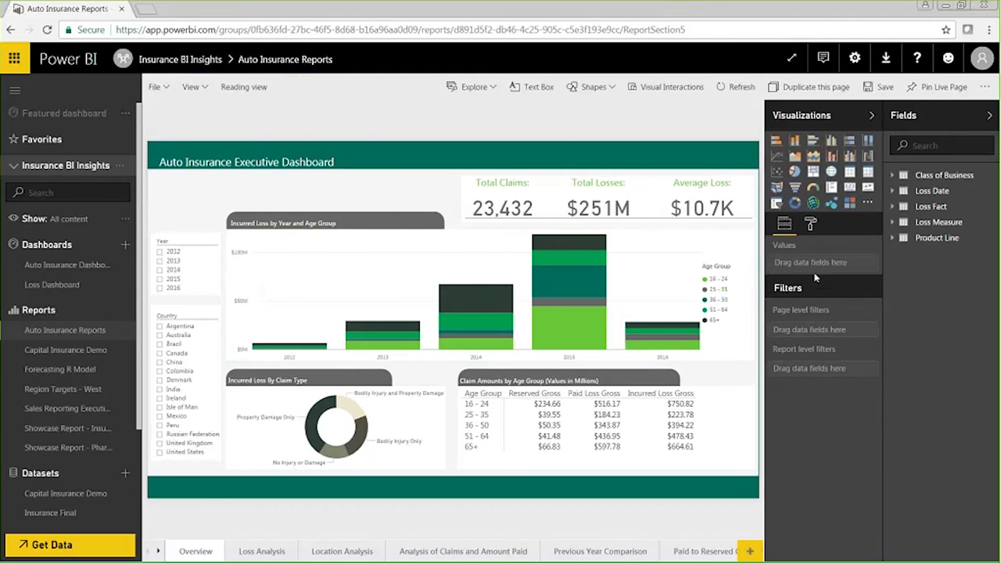
Return Auto Insurance Reports to reading view and show its File menu options
left_click(234, 88)
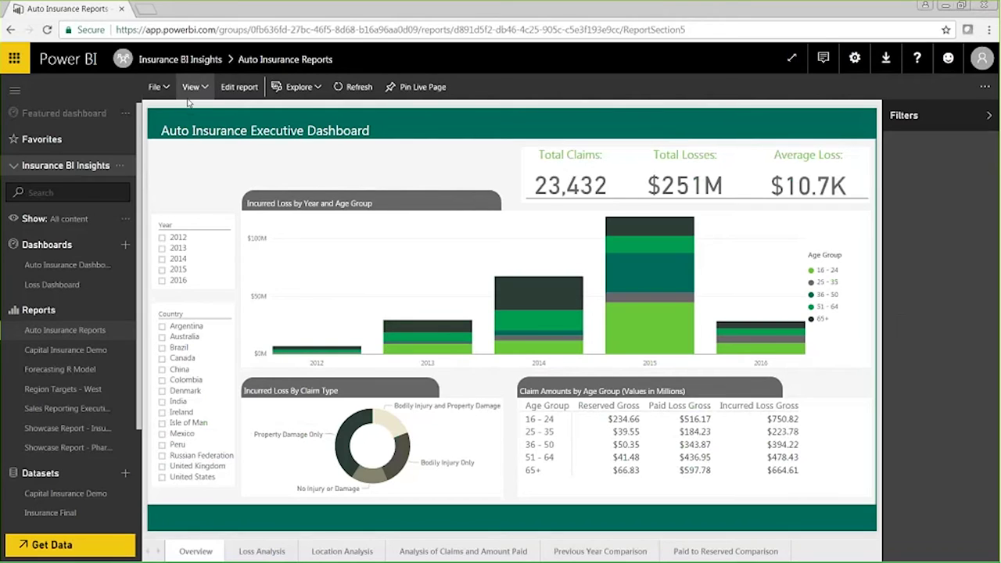
left_click(159, 86)
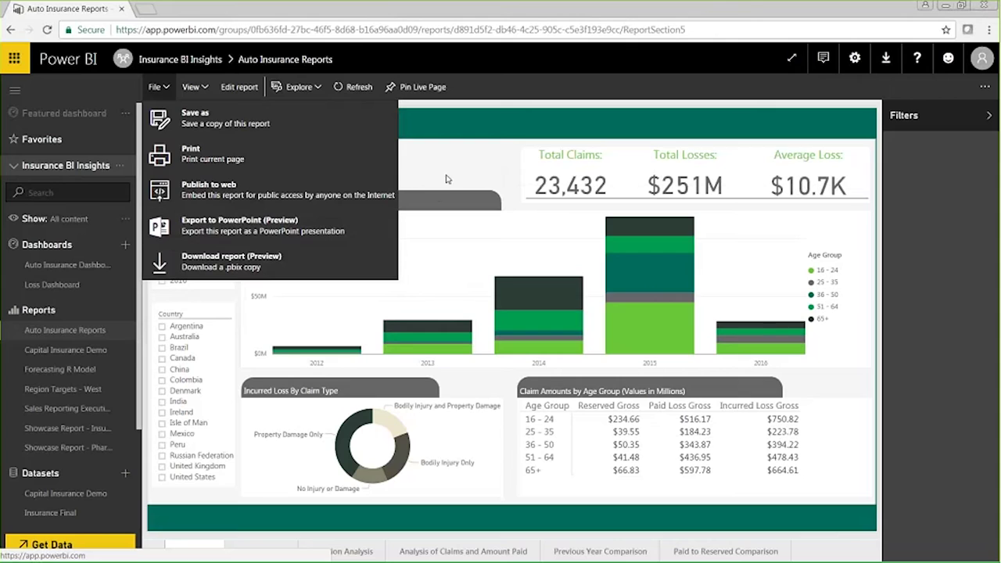
Close the File menu and go to the workspace Settings' Preview features tab
left_click(391, 182)
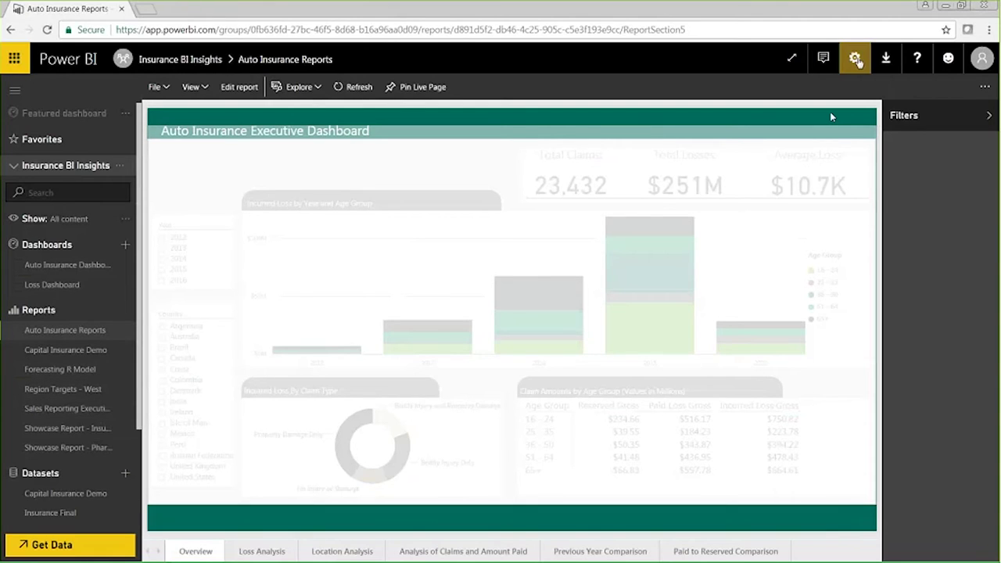
left_click(855, 58)
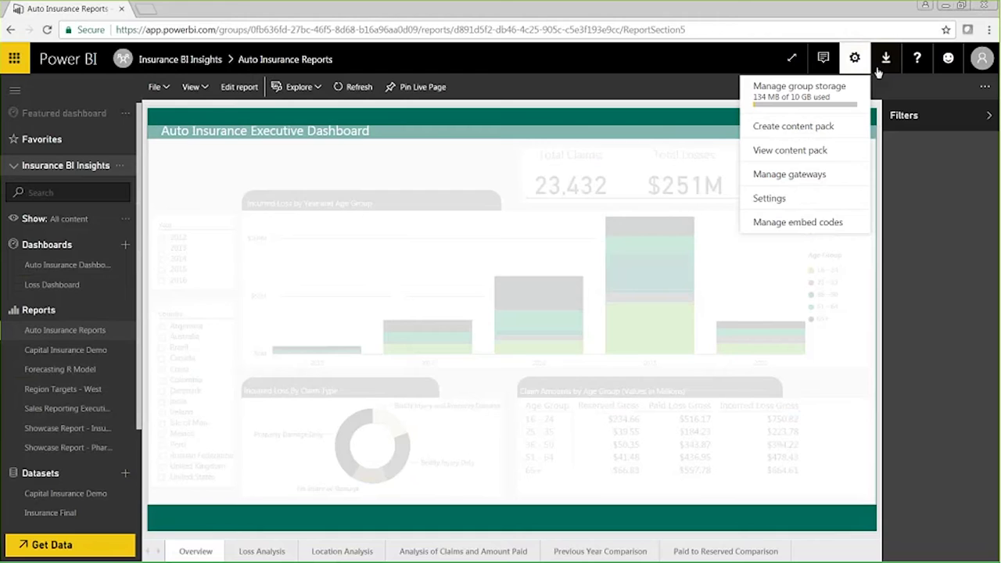
left_click(768, 198)
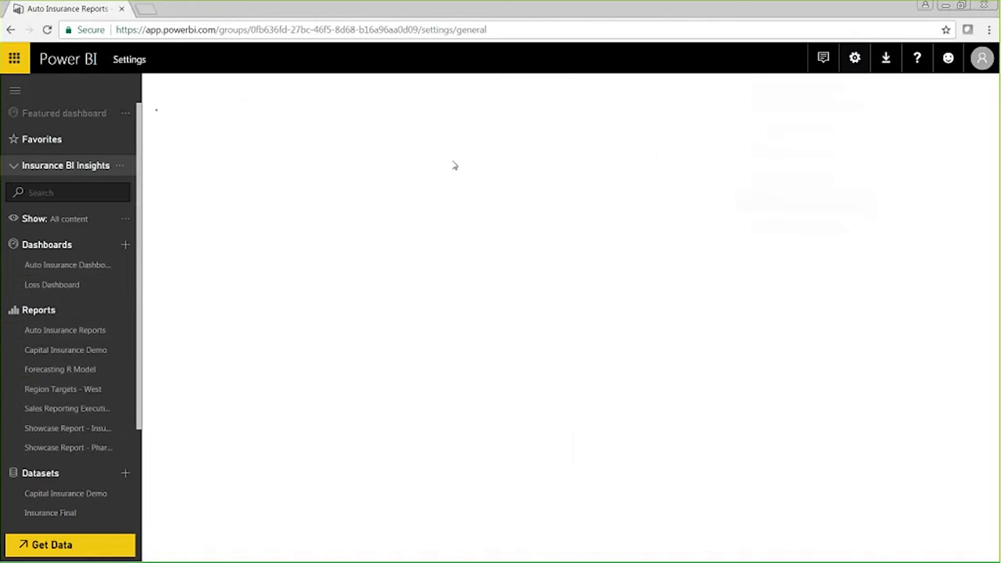
left_click(196, 167)
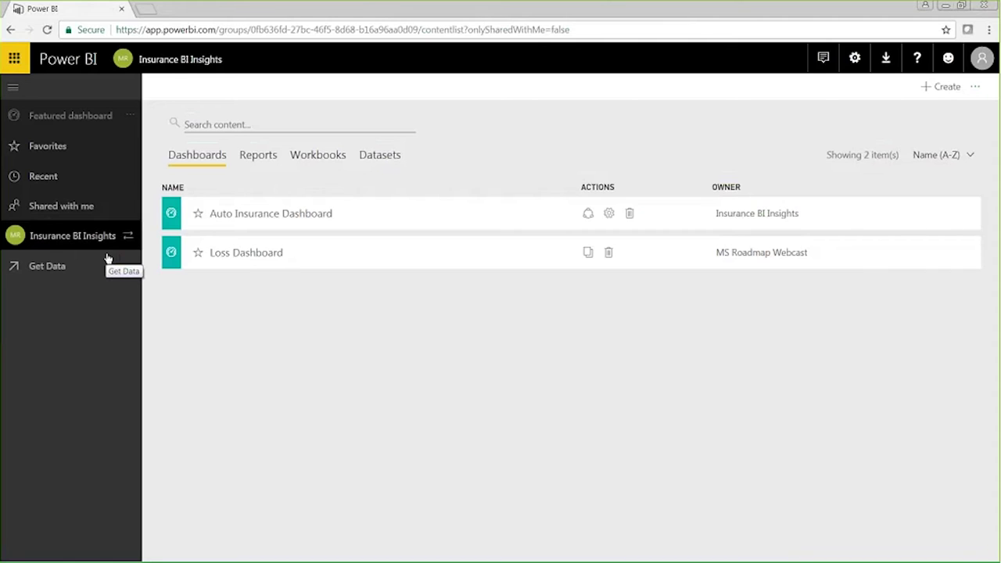
left_click(268, 161)
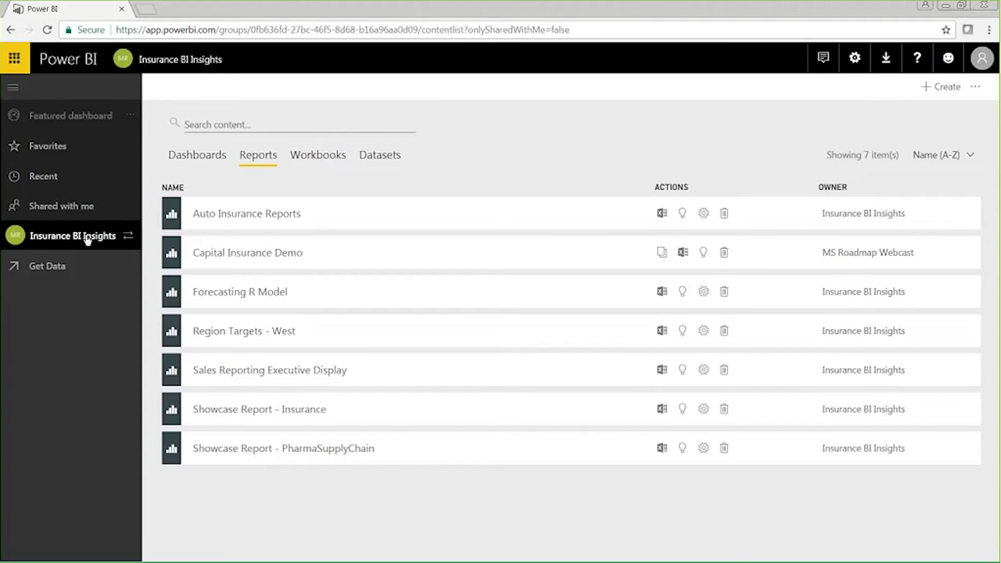
left_click(204, 162)
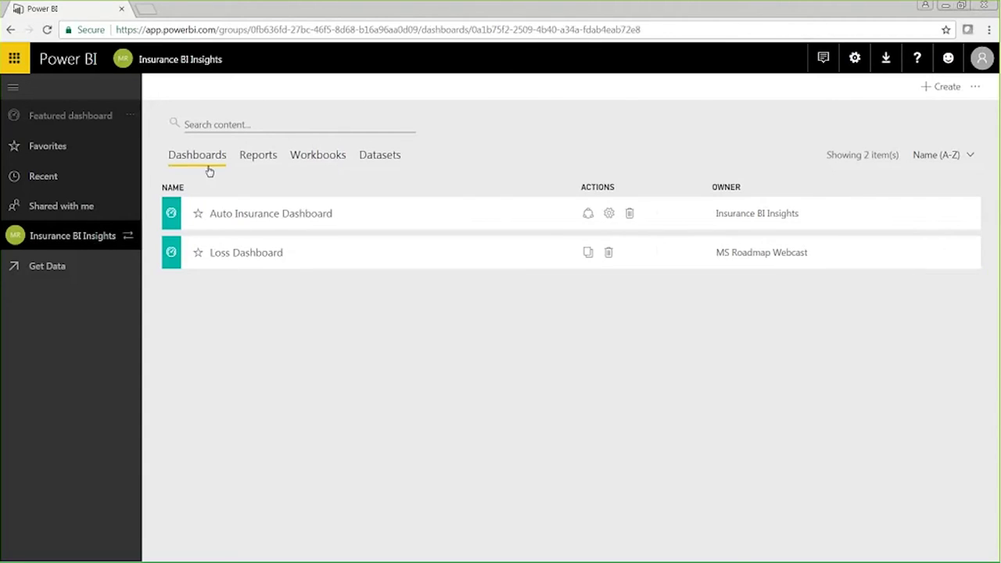
Open Auto Insurance Dashboard from the Dashboards list
left_click(243, 217)
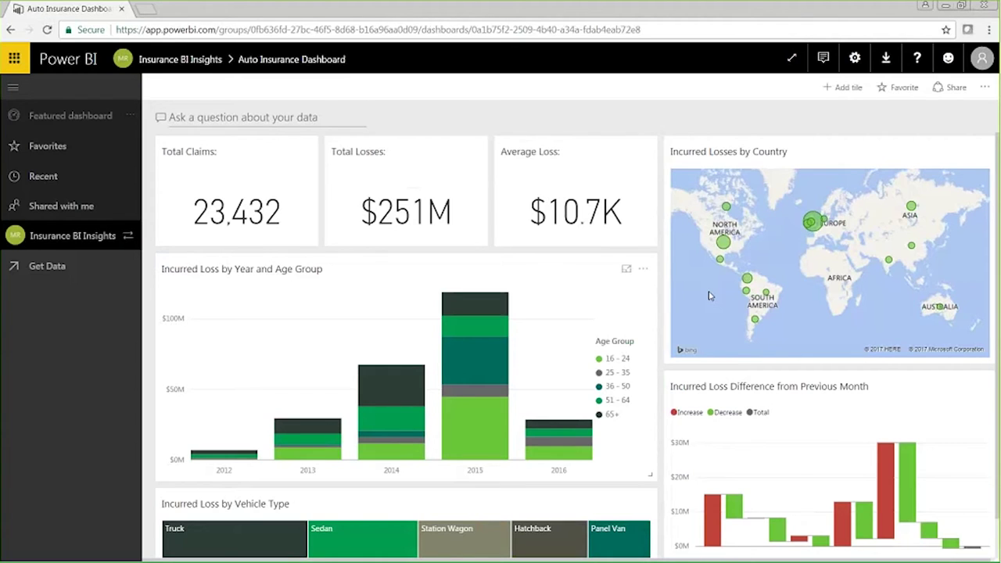
Share Auto Insurance Dashboard with a suggested colleague, adding the message 'Welcome to the team!'
left_click(950, 87)
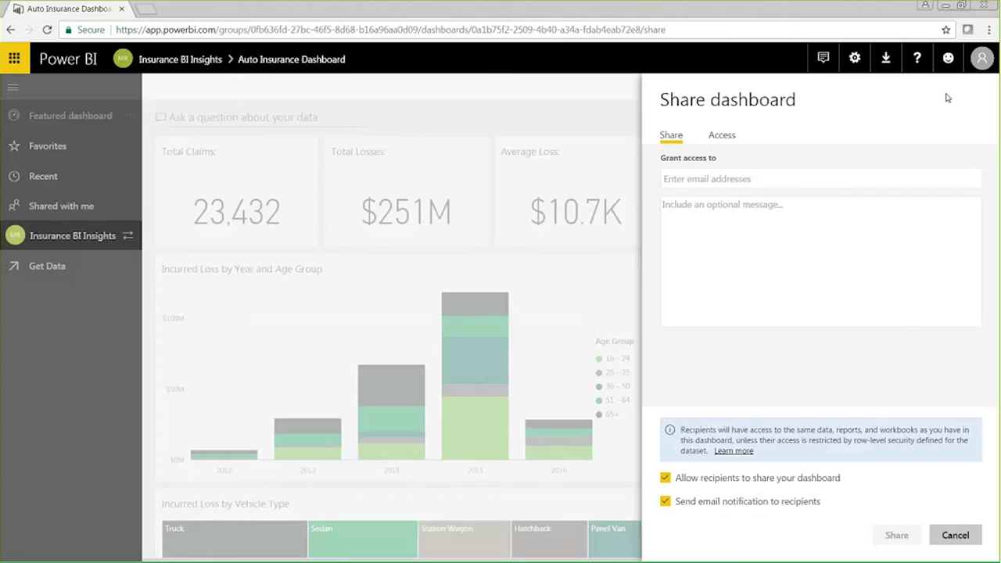
left_click(781, 175)
type("ben")
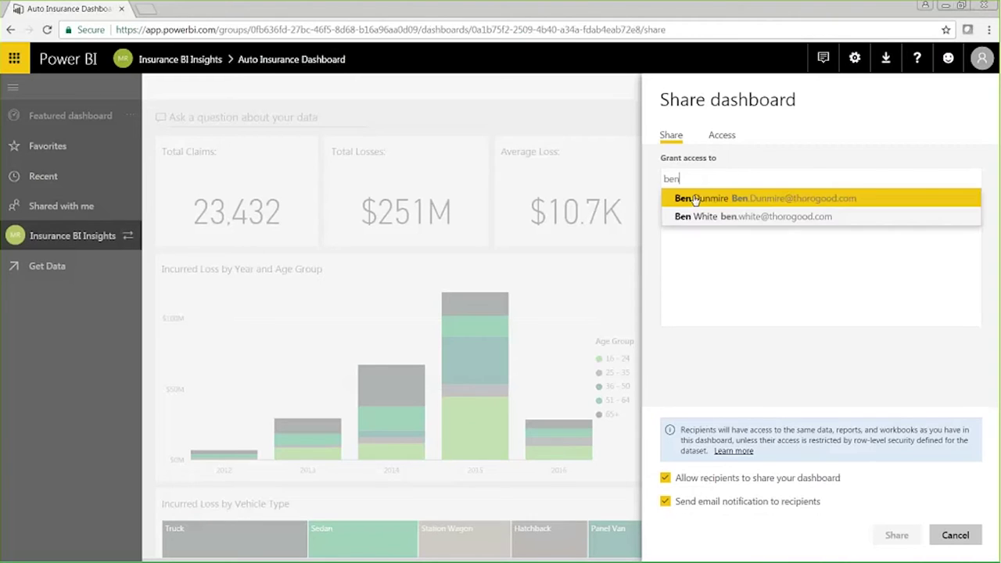
left_click(695, 200)
left_click(730, 224)
type("Welcome to te")
key("BackSpace")
type("he team!")
left_click(898, 535)
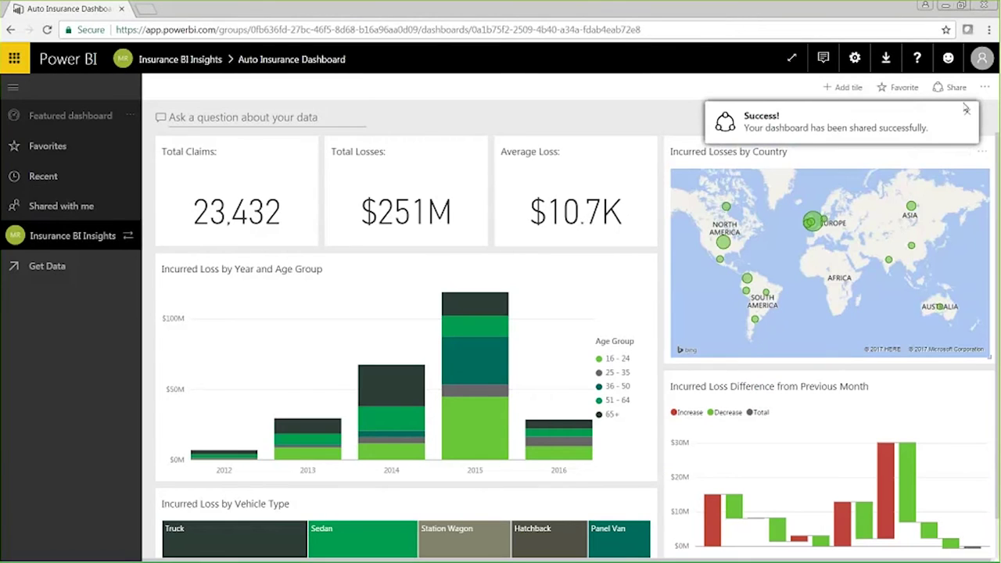
left_click(966, 110)
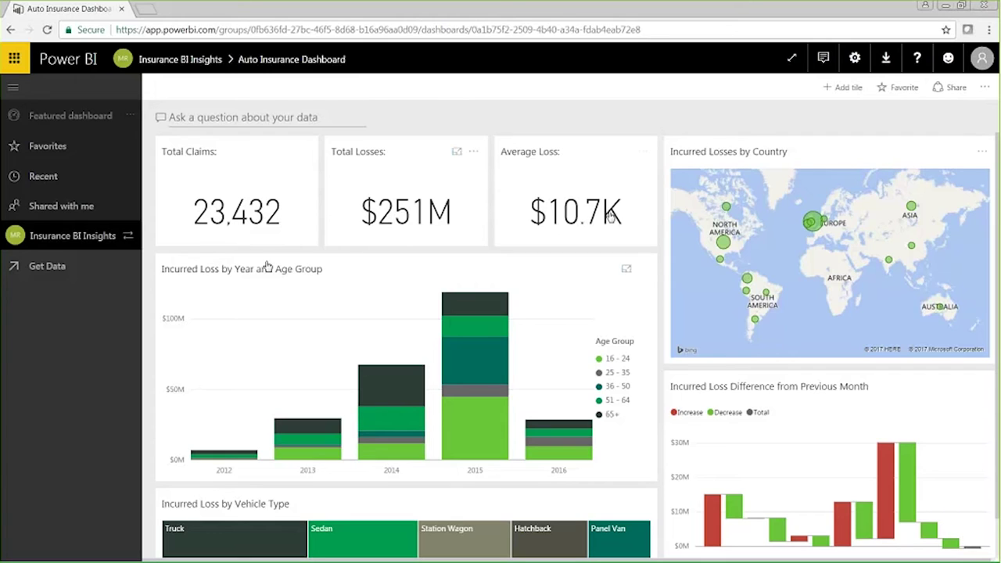
List the organization's content packs, including Executive Summary - Claims & Loss and Test Pack
left_click(68, 269)
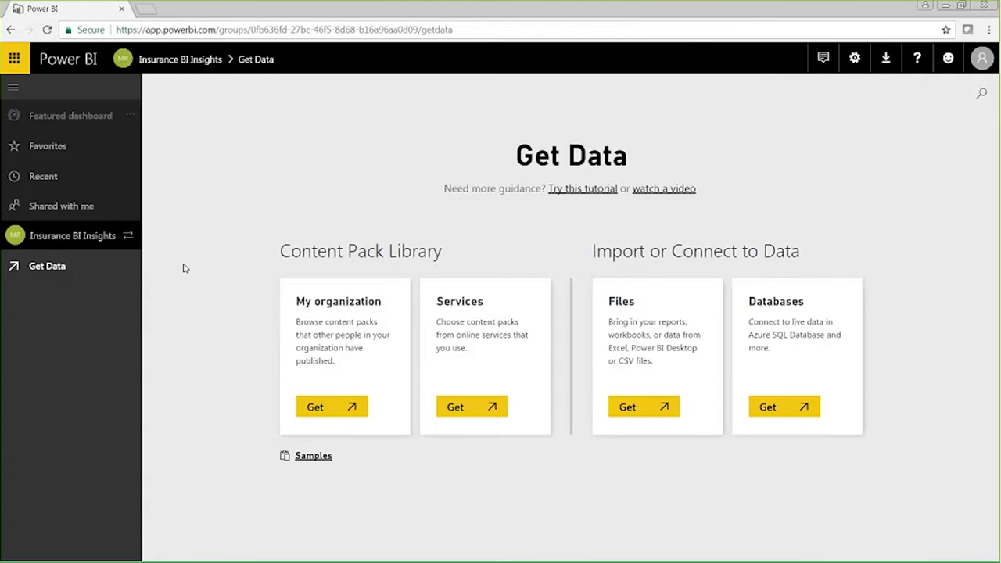
left_click(329, 408)
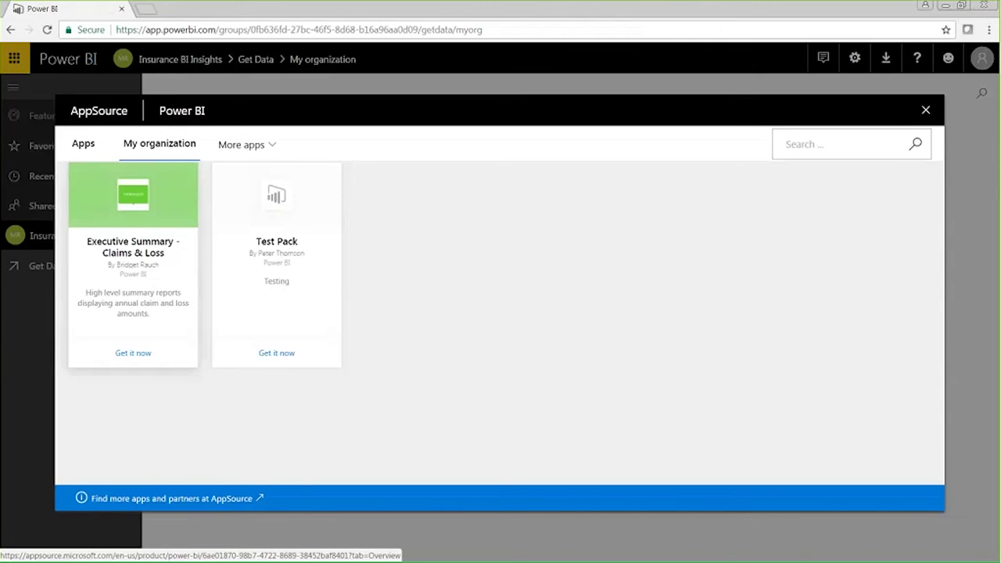
Get the Executive Summary - Claims & Loss content pack and list the Insurance BI Insights reports
left_click(133, 352)
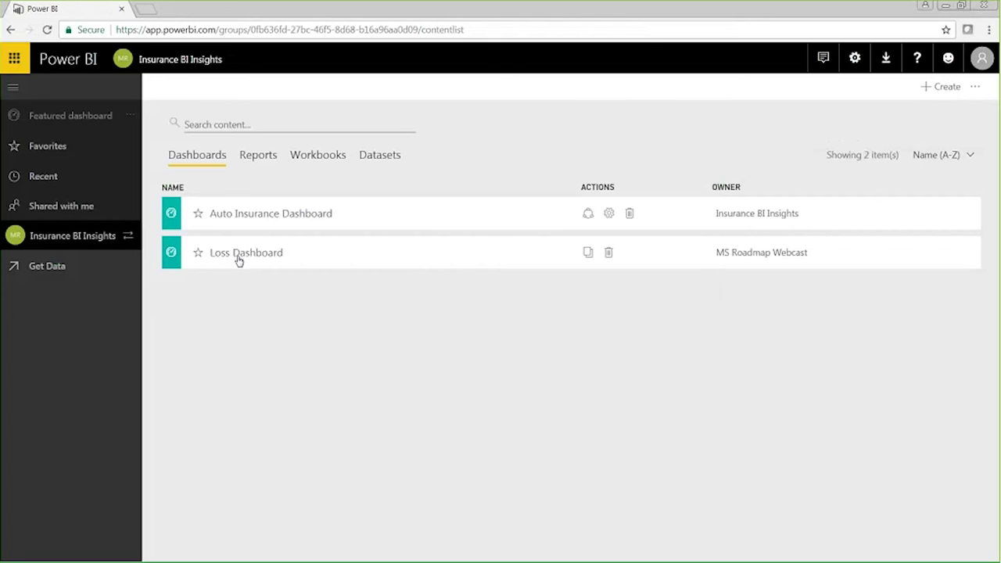
left_click(259, 164)
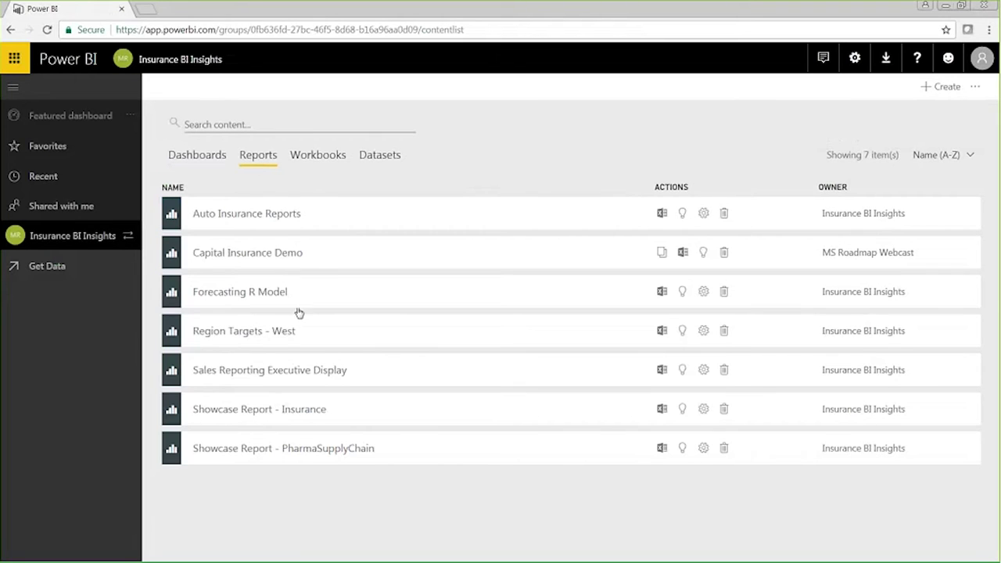
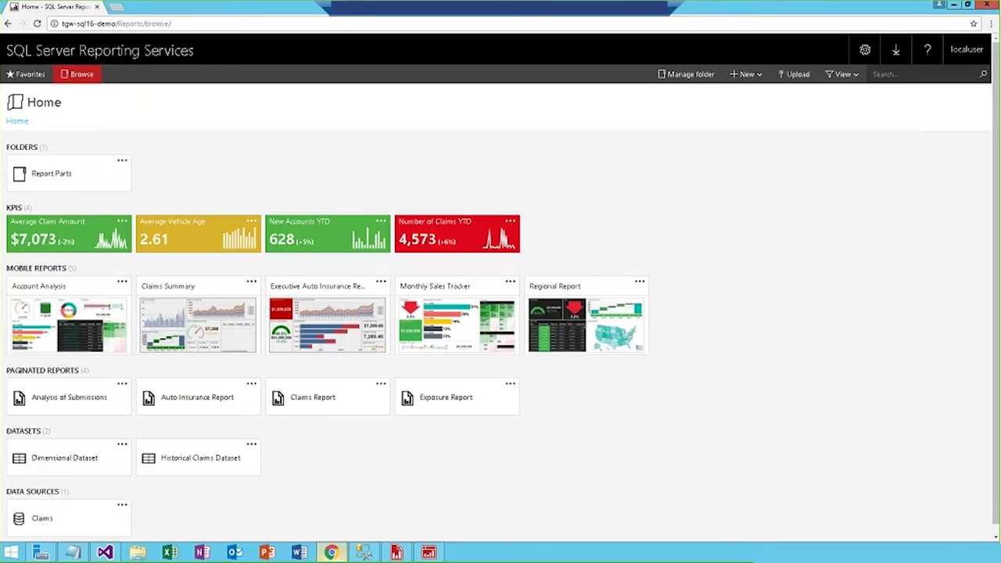
Switch to SQL Server Management Studio's Unprocessed Records query showing submissions 10010010, 10010011 and 10010012
left_click(364, 553)
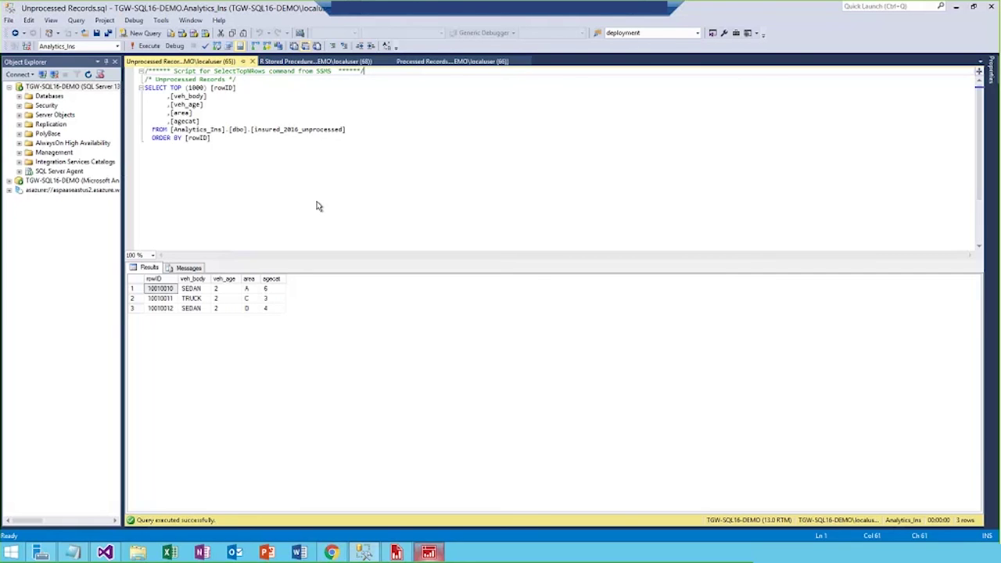
Review the R stored procedure script, then view the 12 rows from insured_2016_processed
left_click(317, 61)
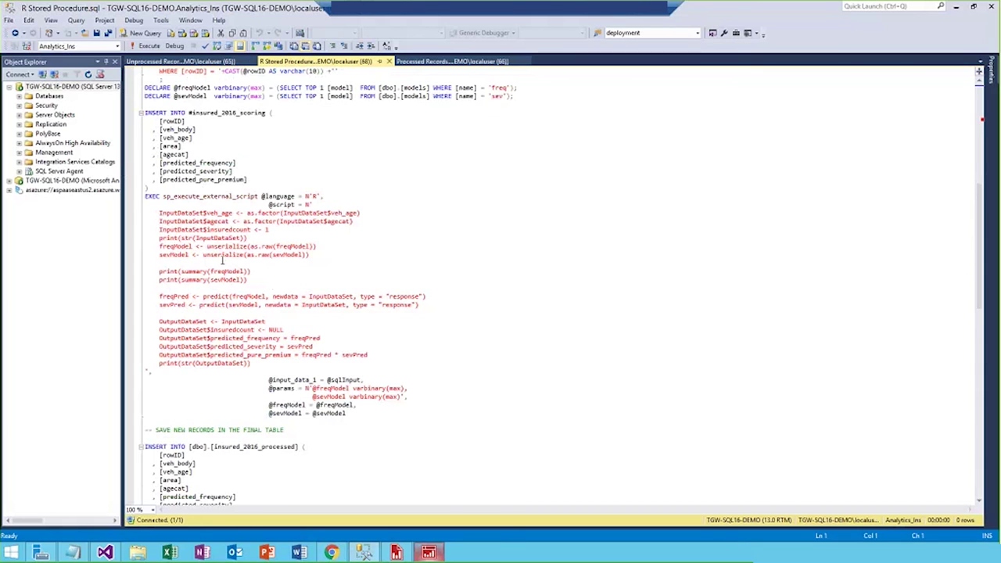
left_click(438, 63)
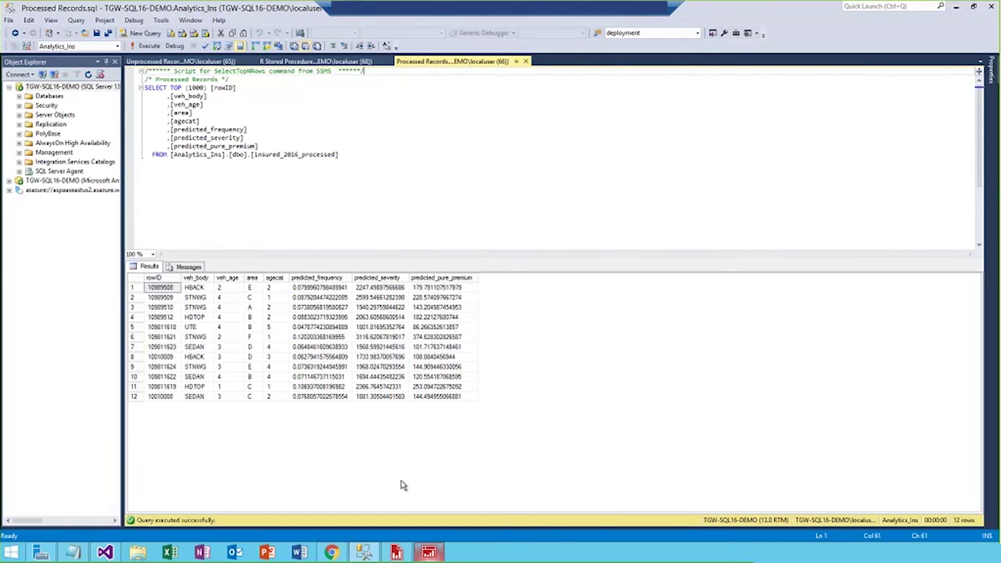
Return to the Reporting Services site and open the Analysis of Submissions paginated report
left_click(332, 552)
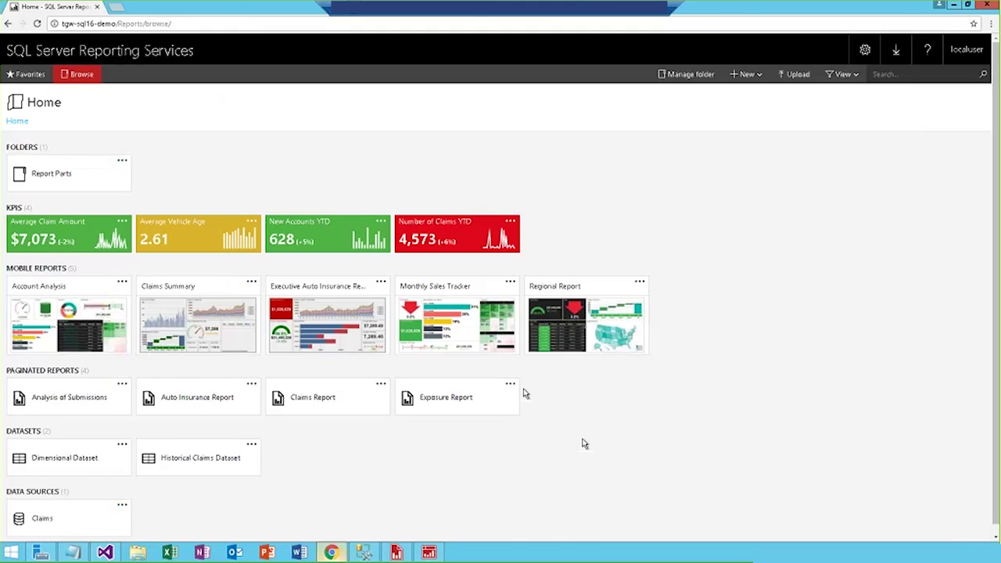
left_click(67, 401)
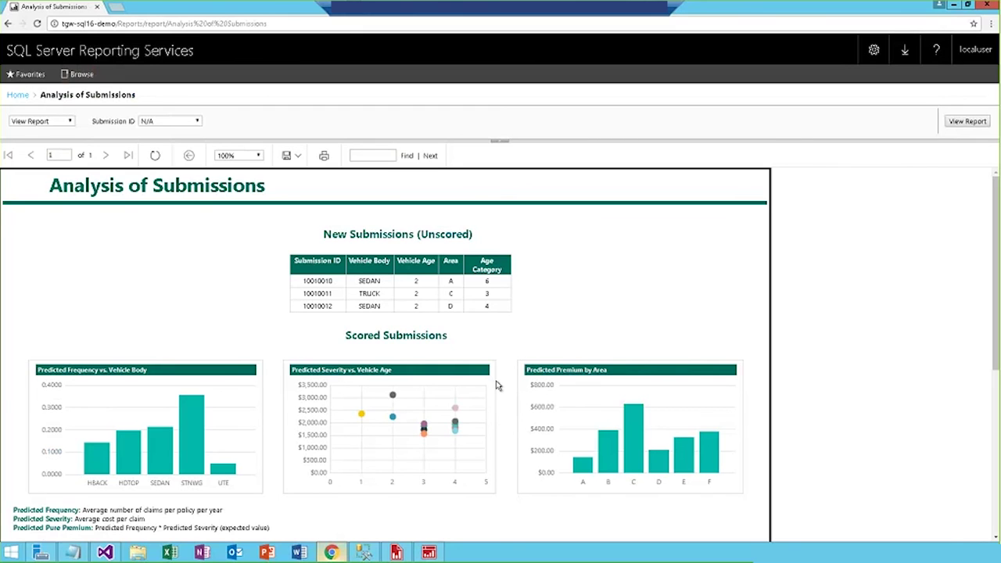
scroll(496, 381, "down", 1)
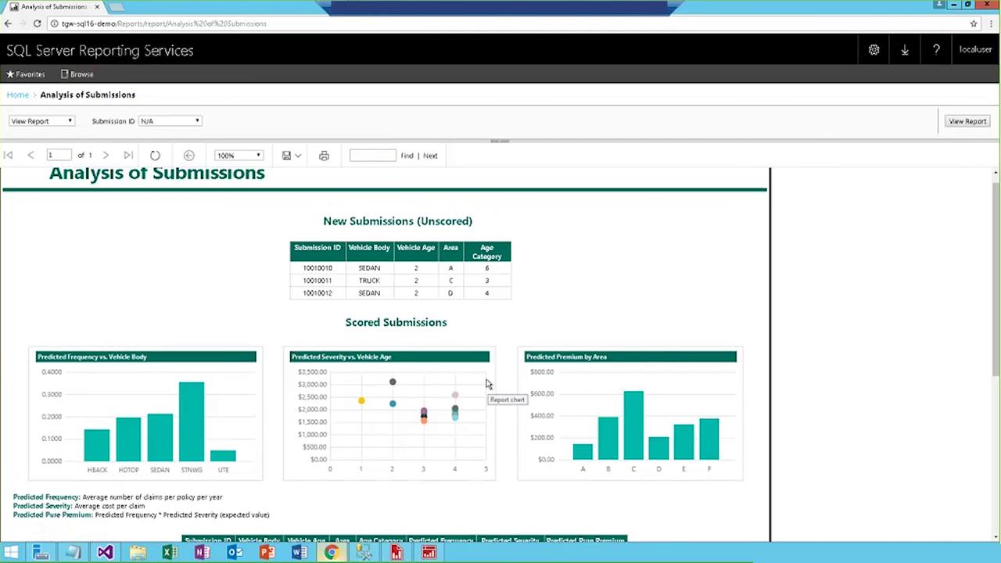
scroll(487, 385, "down", 5)
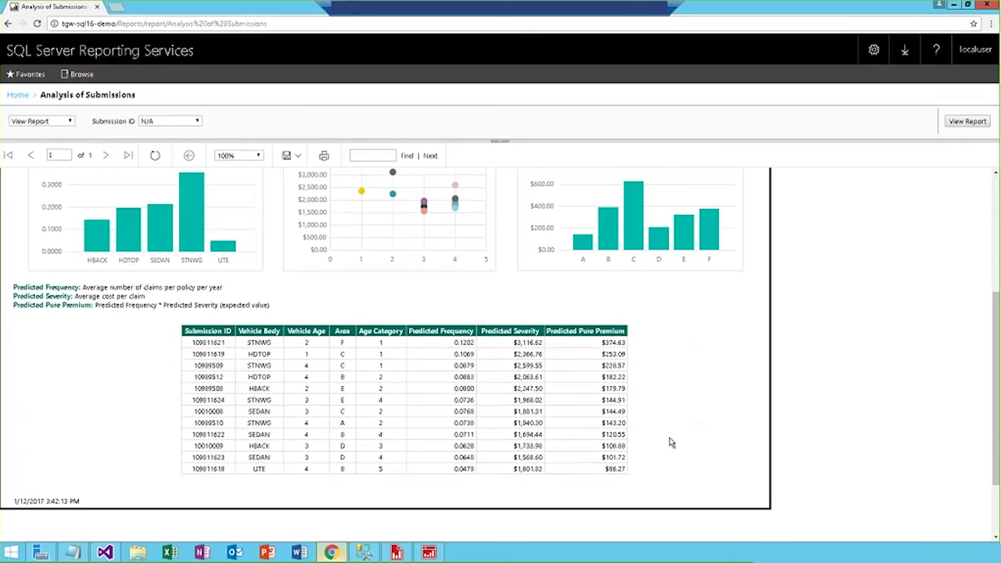
scroll(670, 442, "up", 5)
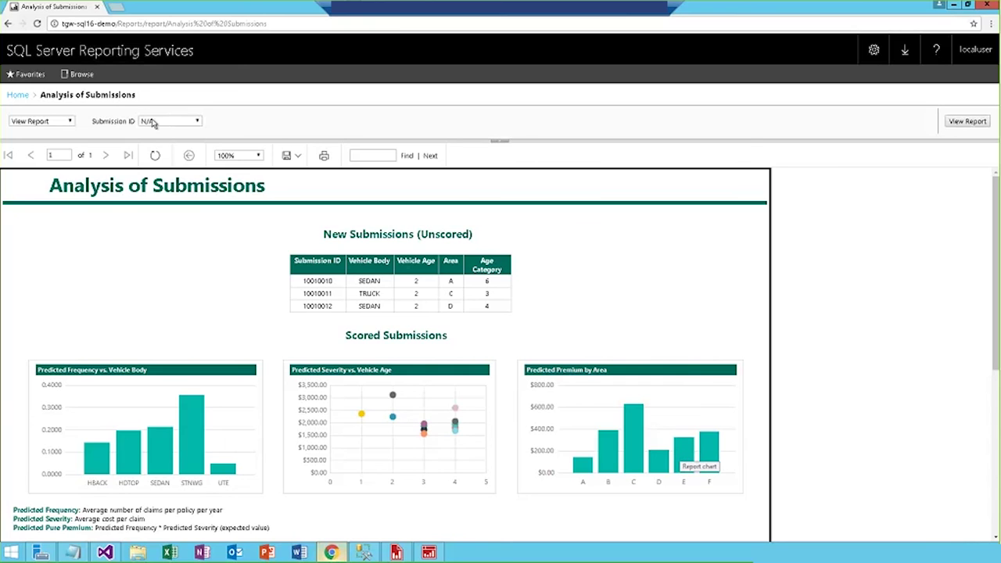
Run Score Submission for submission 10010010, then set the report action back to View Report
left_click(43, 121)
left_click(50, 132)
left_click(188, 123)
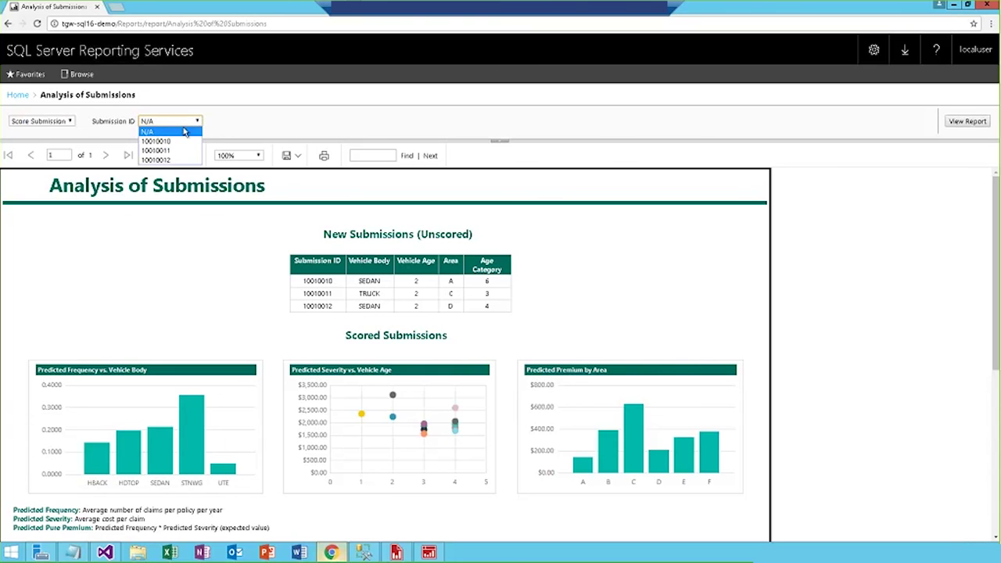
left_click(182, 140)
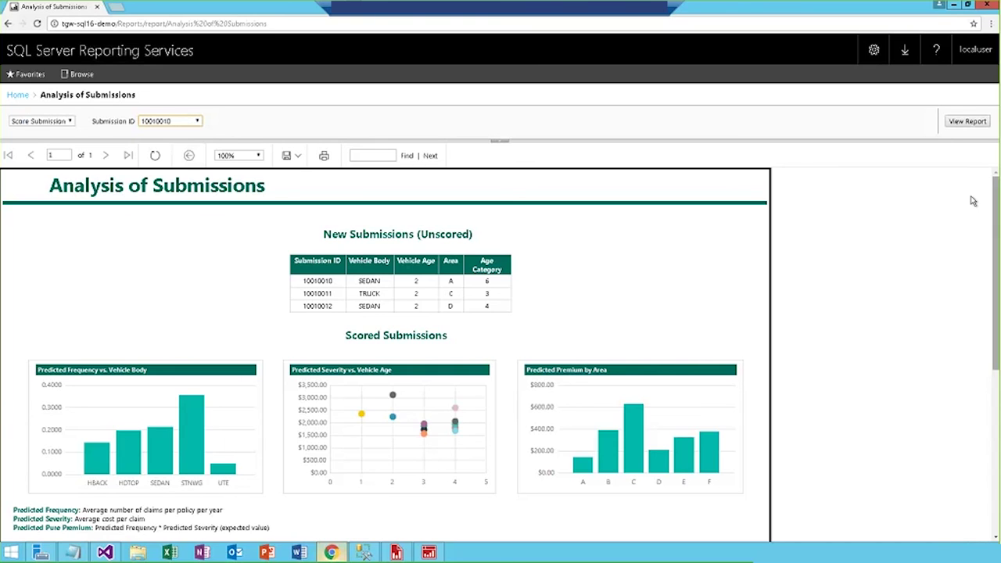
left_click(965, 121)
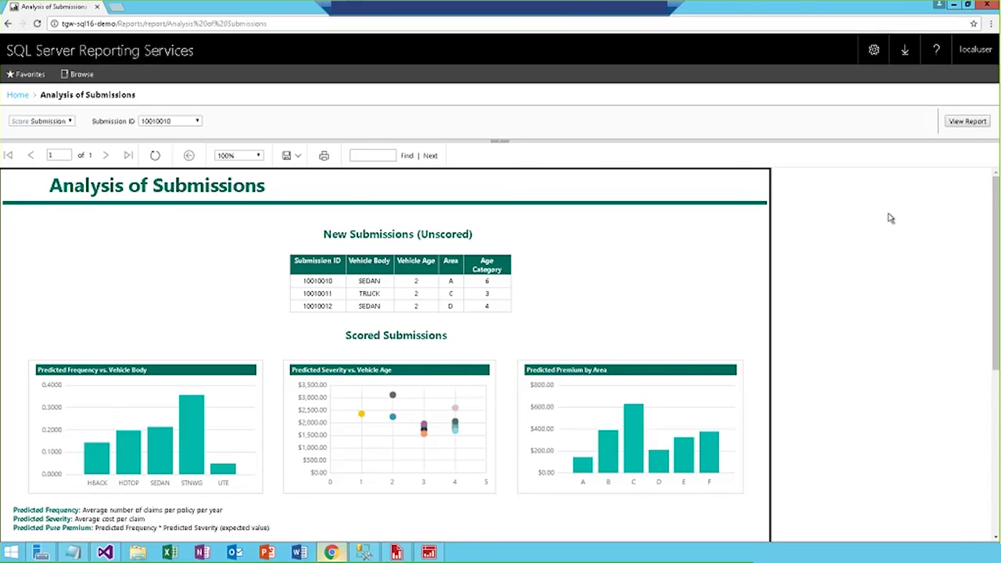
left_click(43, 122)
left_click(39, 142)
Reload the report and confirm 10010010 appears in the scored table with a $103.53 predicted pure premium
left_click(962, 123)
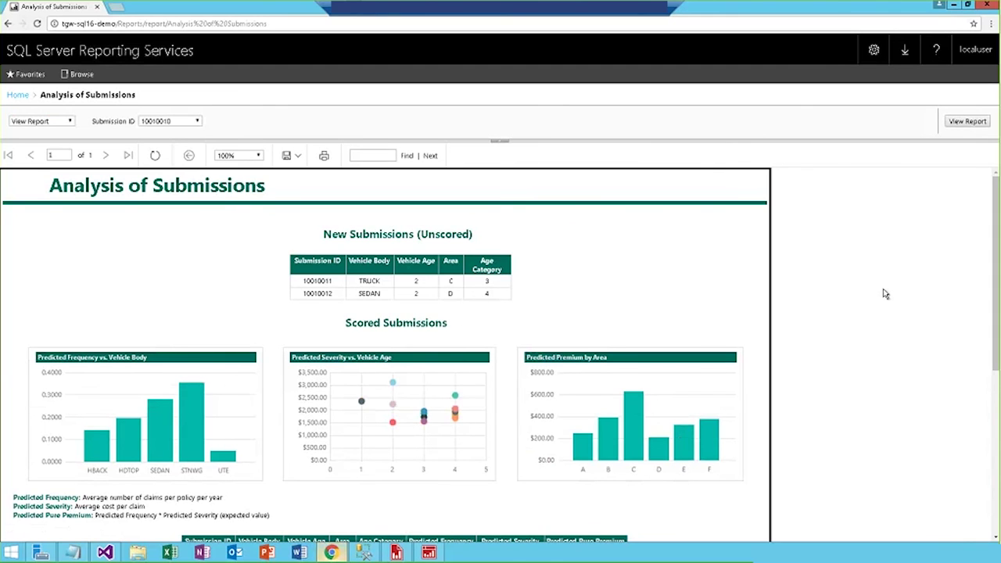
left_click_drag(996, 223, 988, 367)
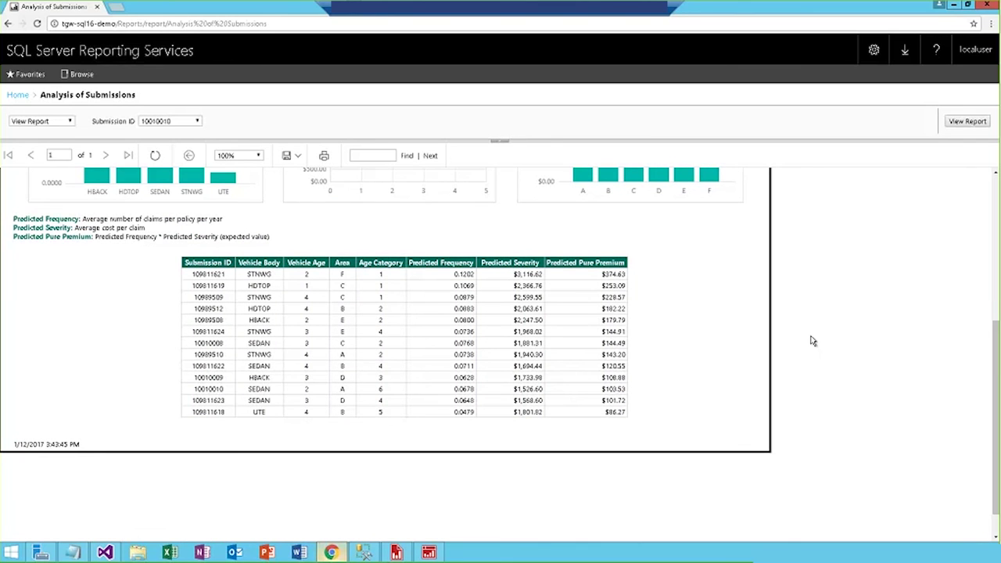
scroll(995, 415, "up", 1)
scroll(632, 304, "up", 1)
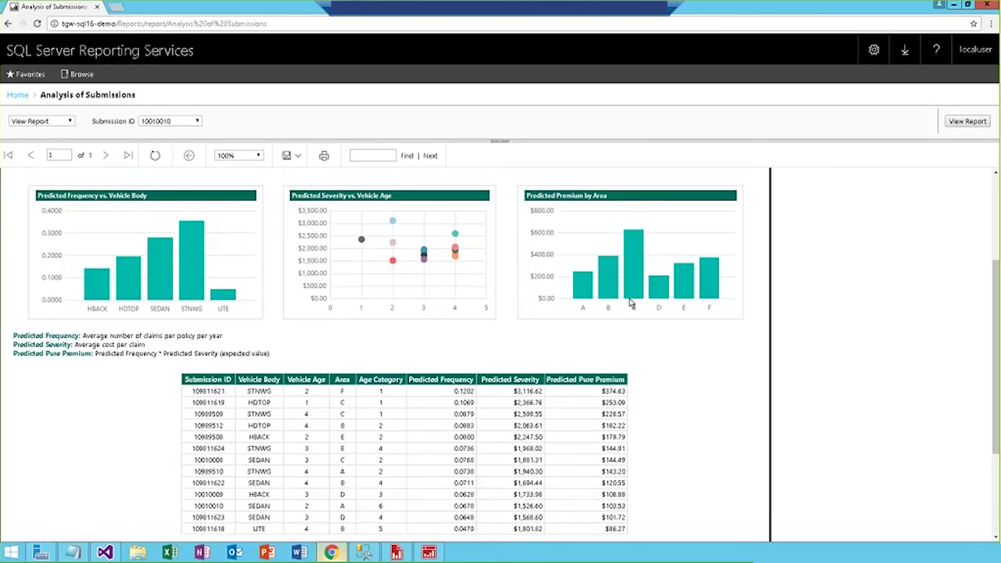